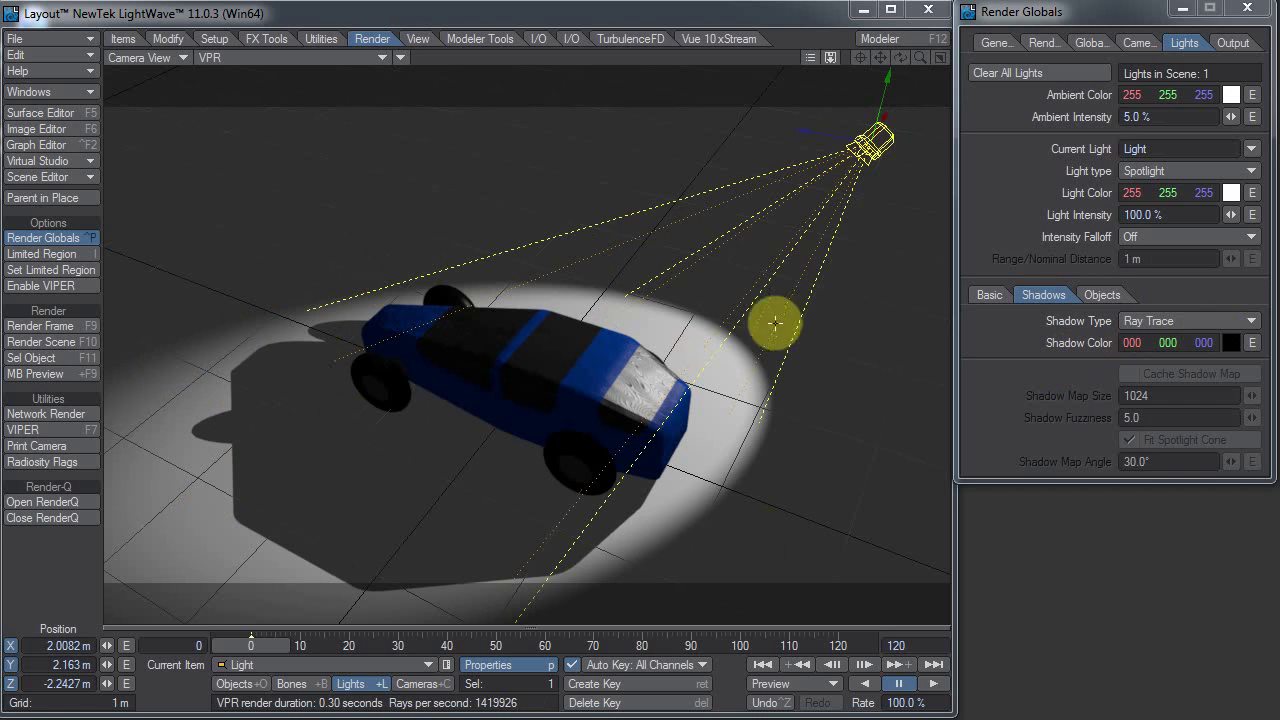
Step: Switch the spotlight to Shadow Map shadows and render a test frame with F9
click(1184, 325)
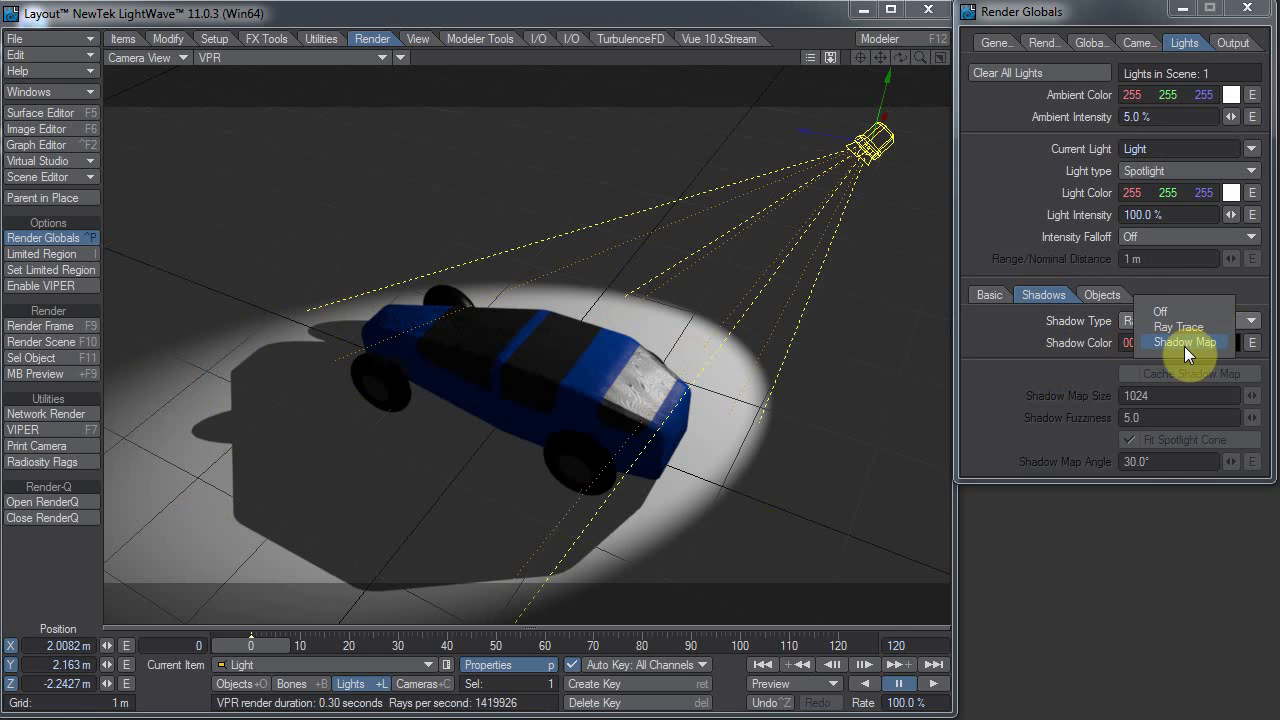
click(1184, 344)
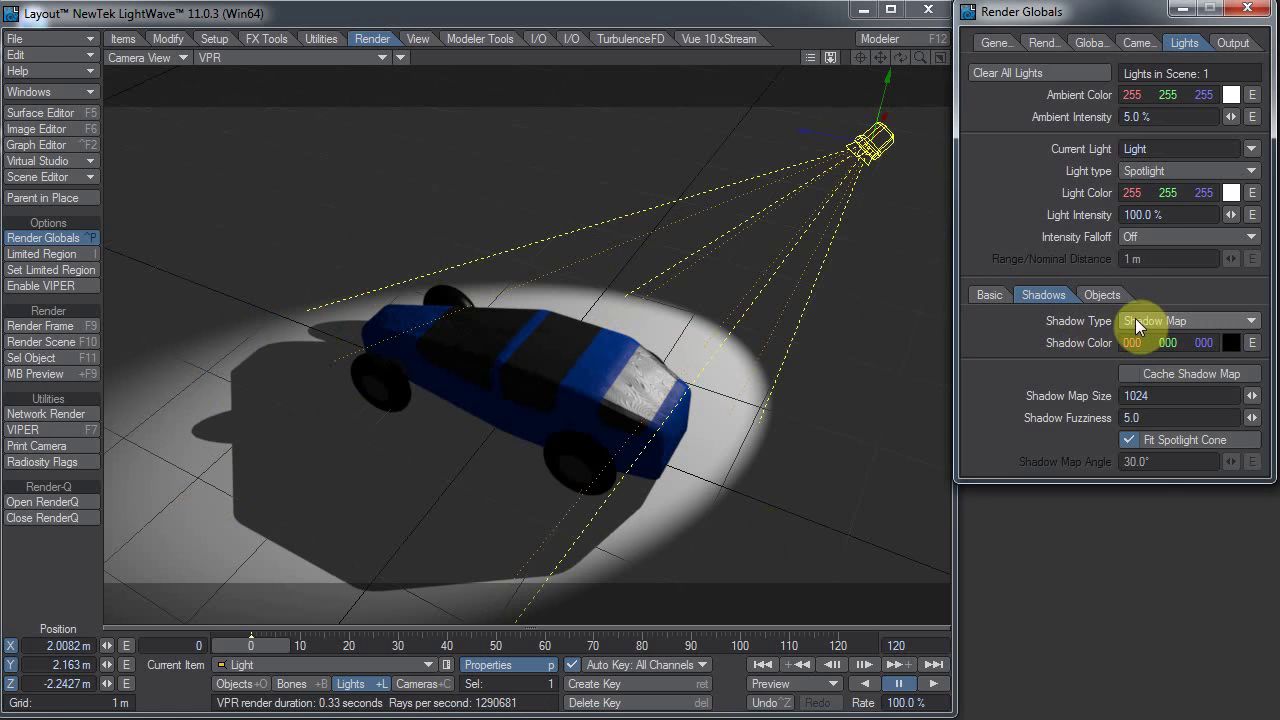
key(F9)
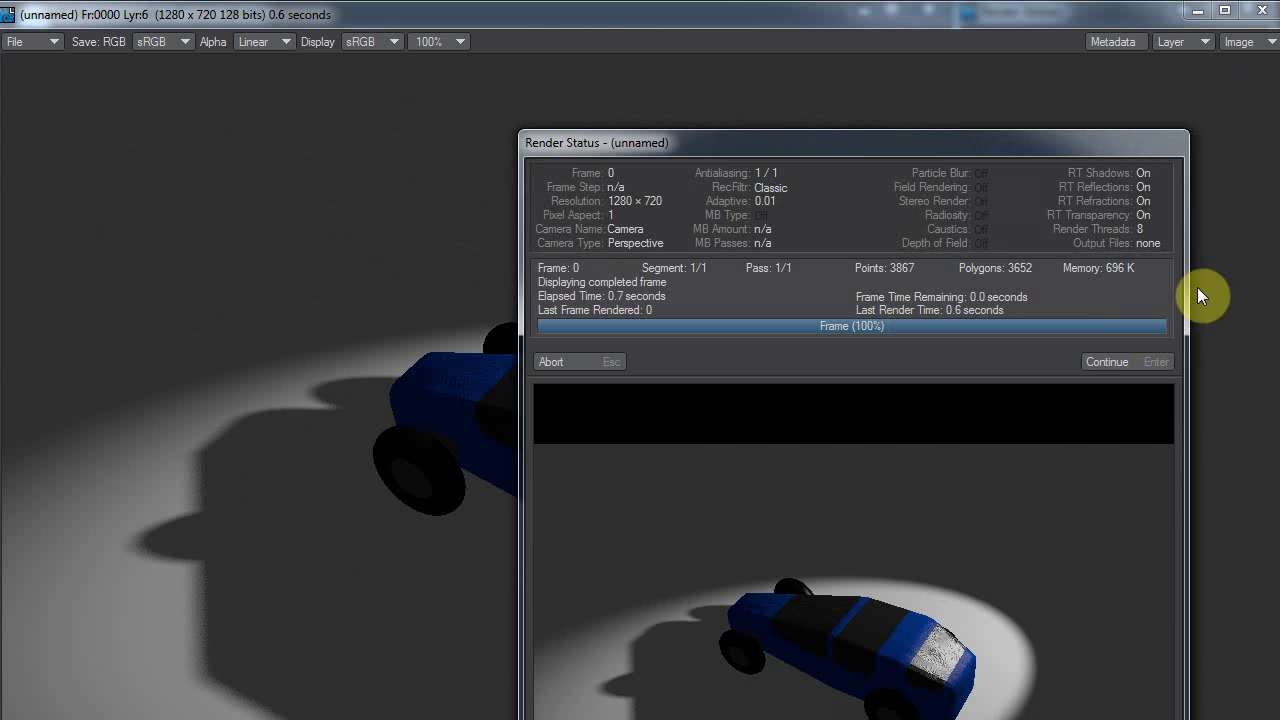
click(1135, 360)
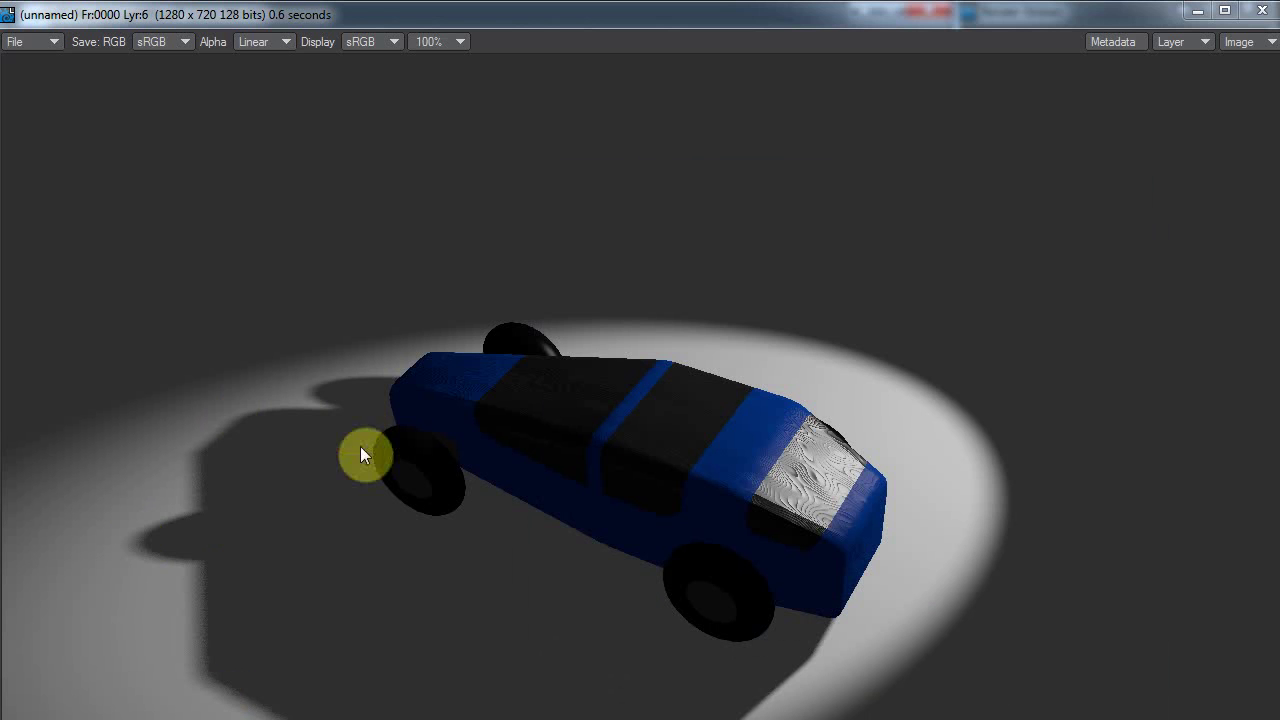
Step: Shrink the rendered image window and move it aside over the layout
double_click(1006, 20)
drag(382, 113, 800, 62)
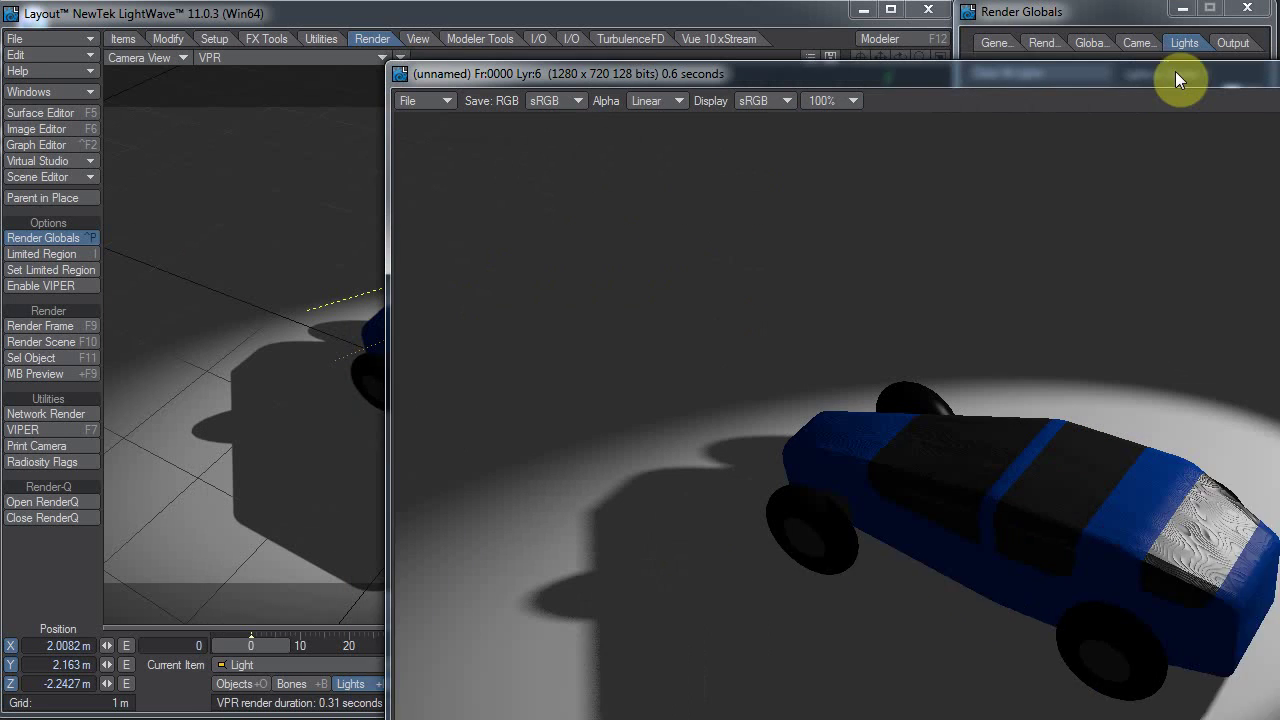
drag(1175, 71, 1134, 68)
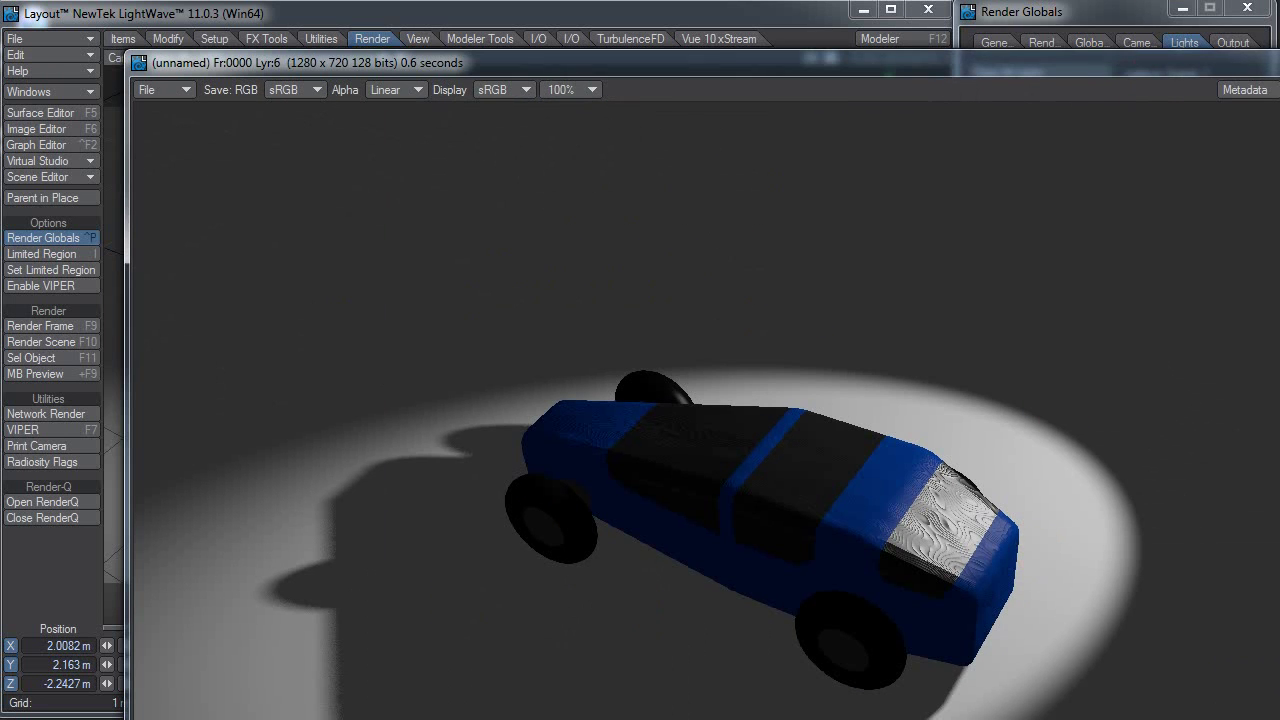
drag(1272, 62, 1161, 37)
Step: Set the shadow map size to 512 and shadow fuzziness to 1.0
click(1165, 34)
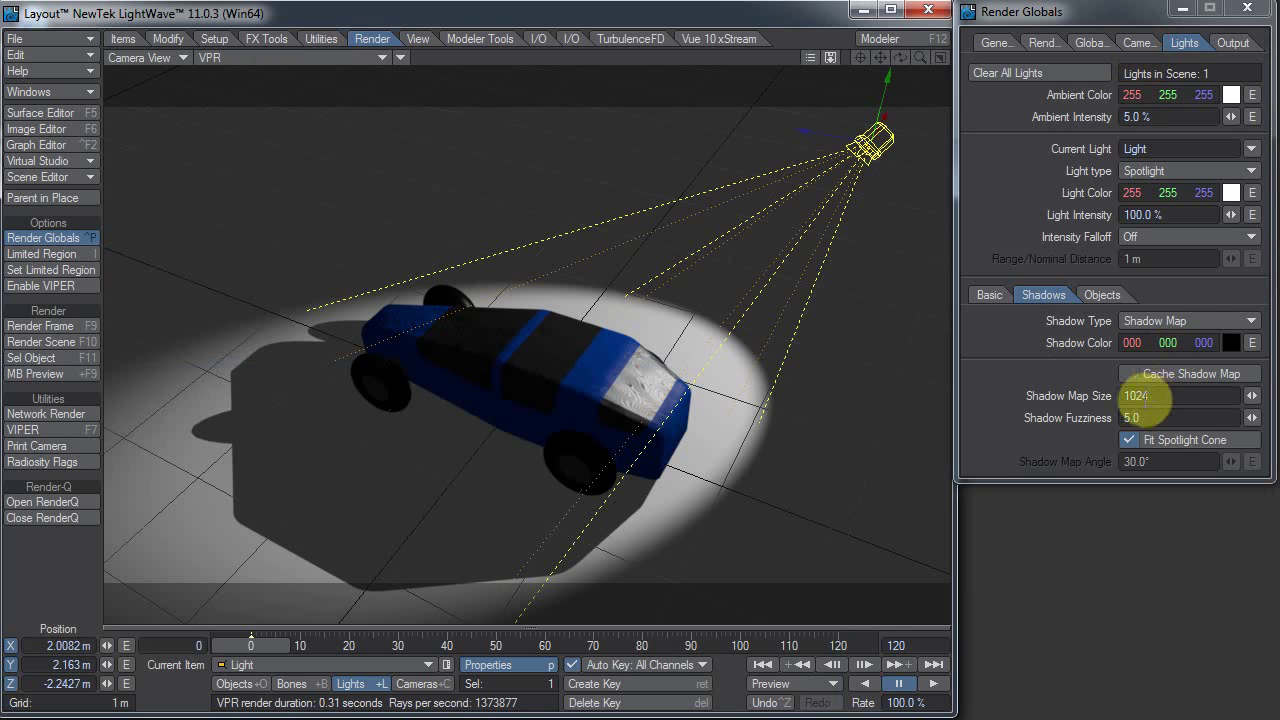
click(1155, 396)
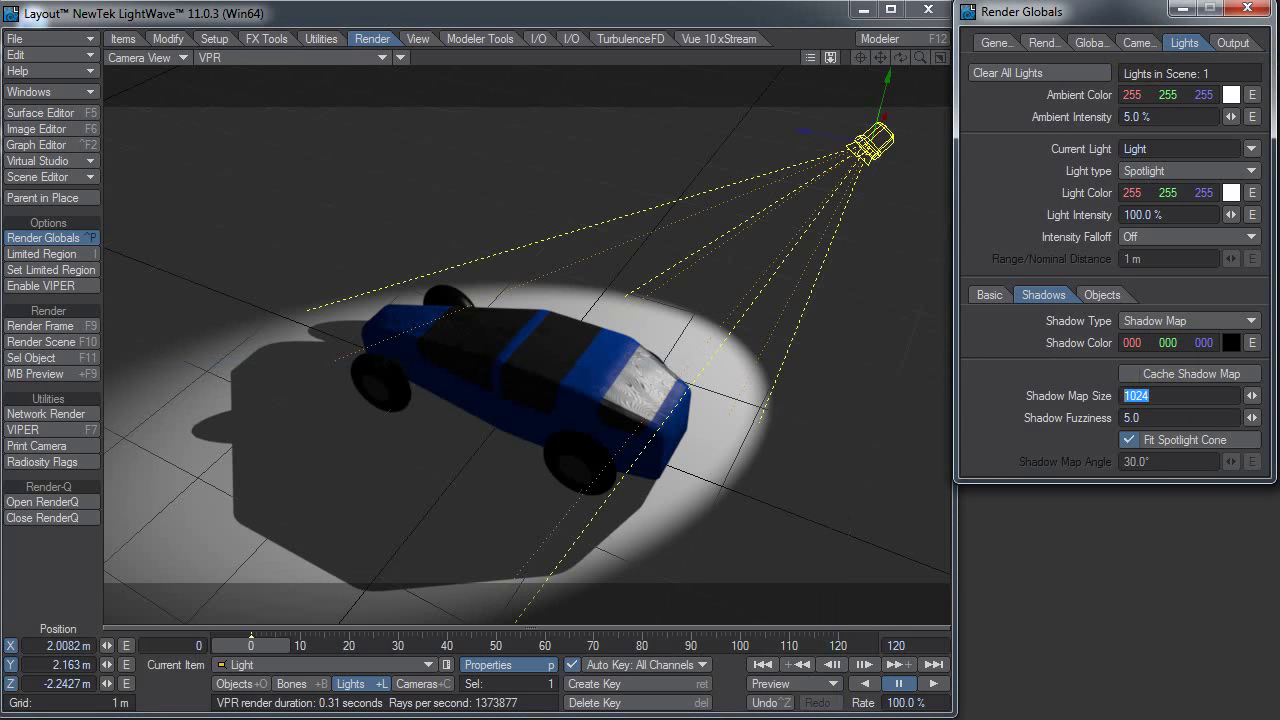
text(512)
key(Tab)
text(1)
key(Return)
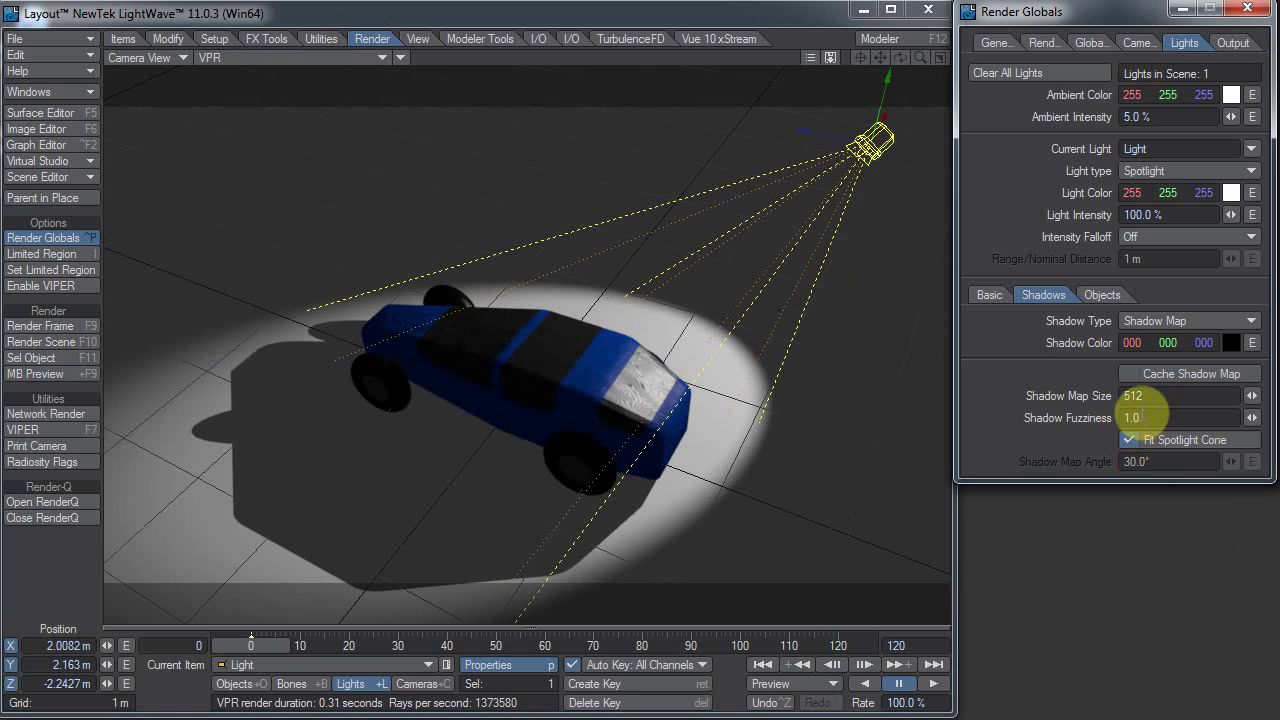
Step: Render a test frame with the new shadow settings, then close the image
key(F9)
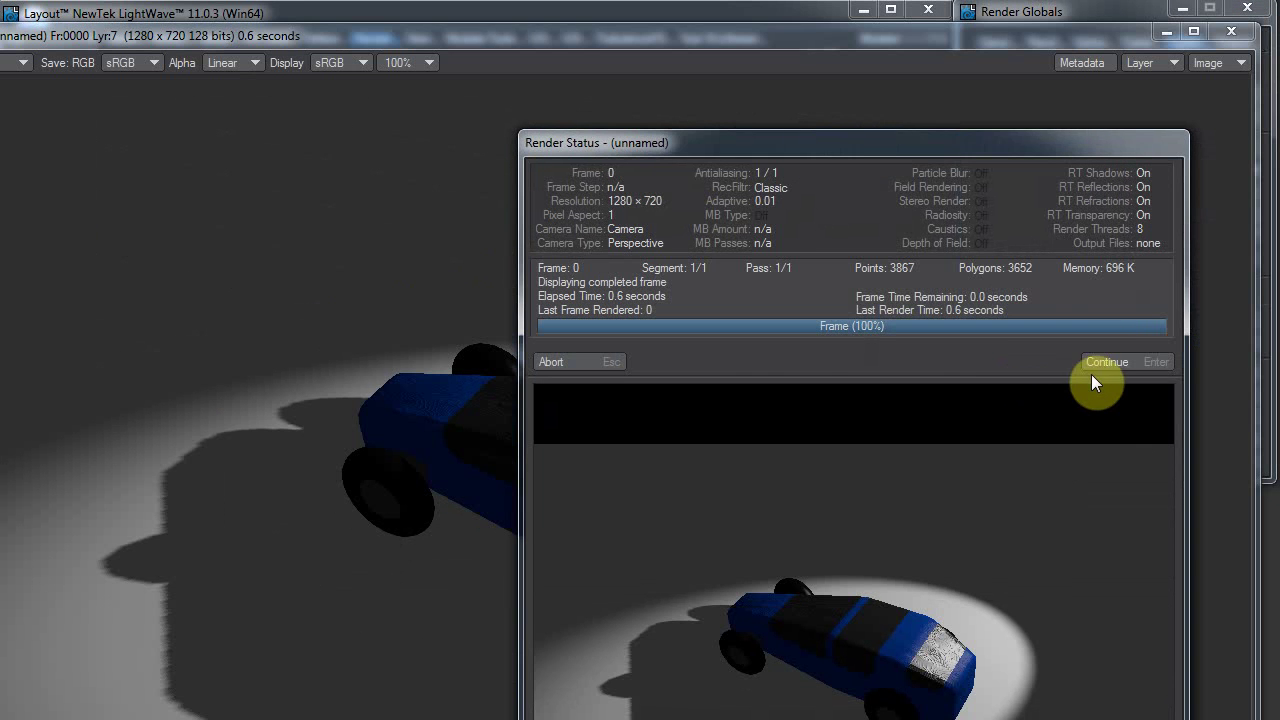
click(1136, 368)
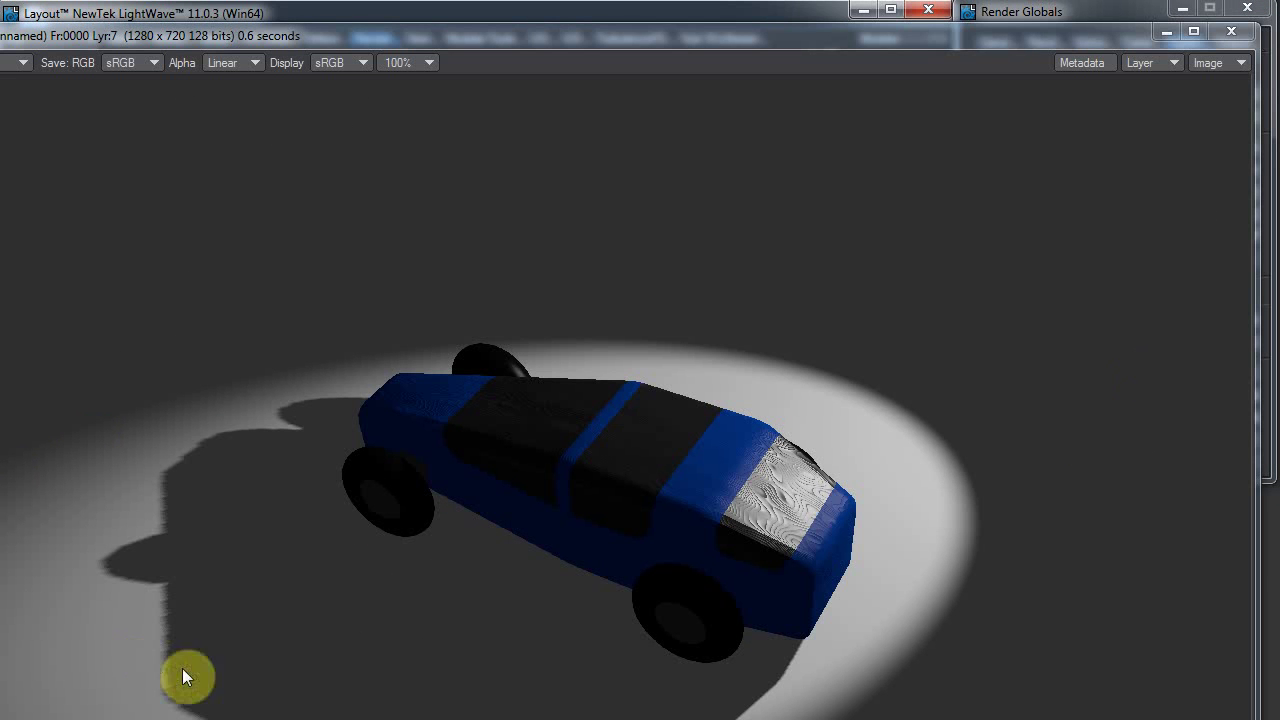
click(1234, 36)
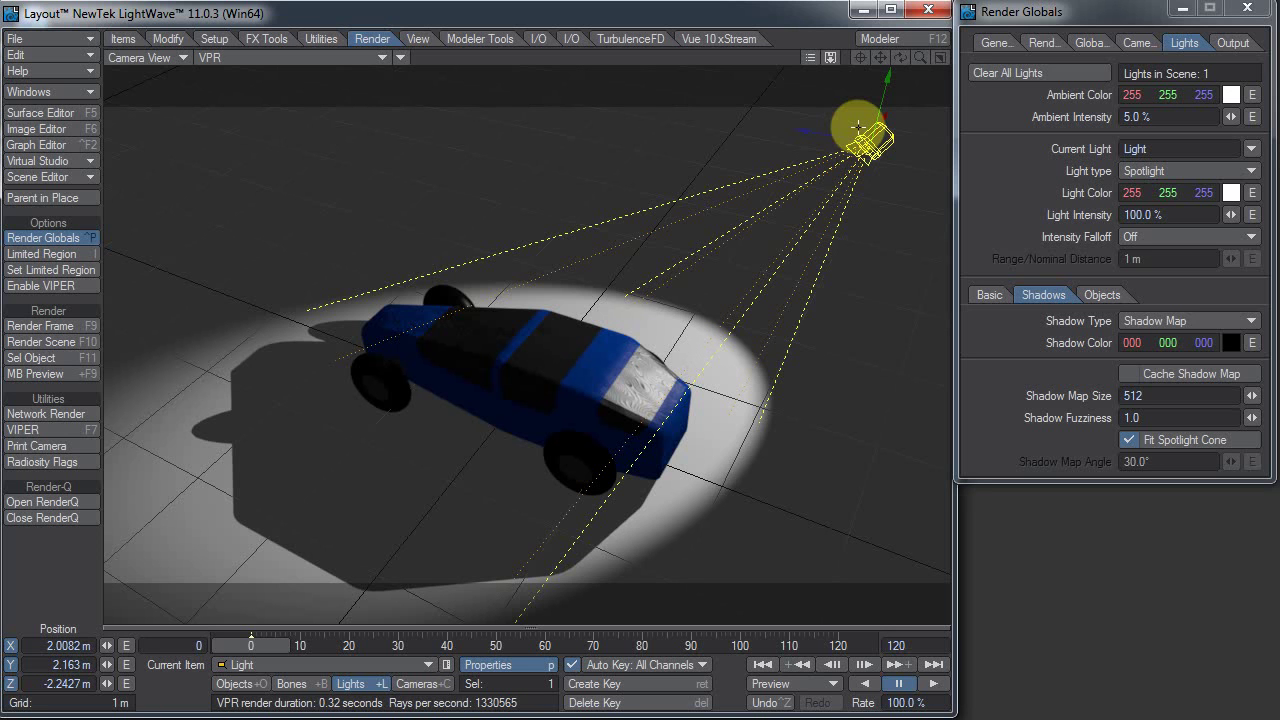
Step: Switch shadows back to Ray Trace and change the light type to DP Flood
click(1175, 322)
click(1182, 306)
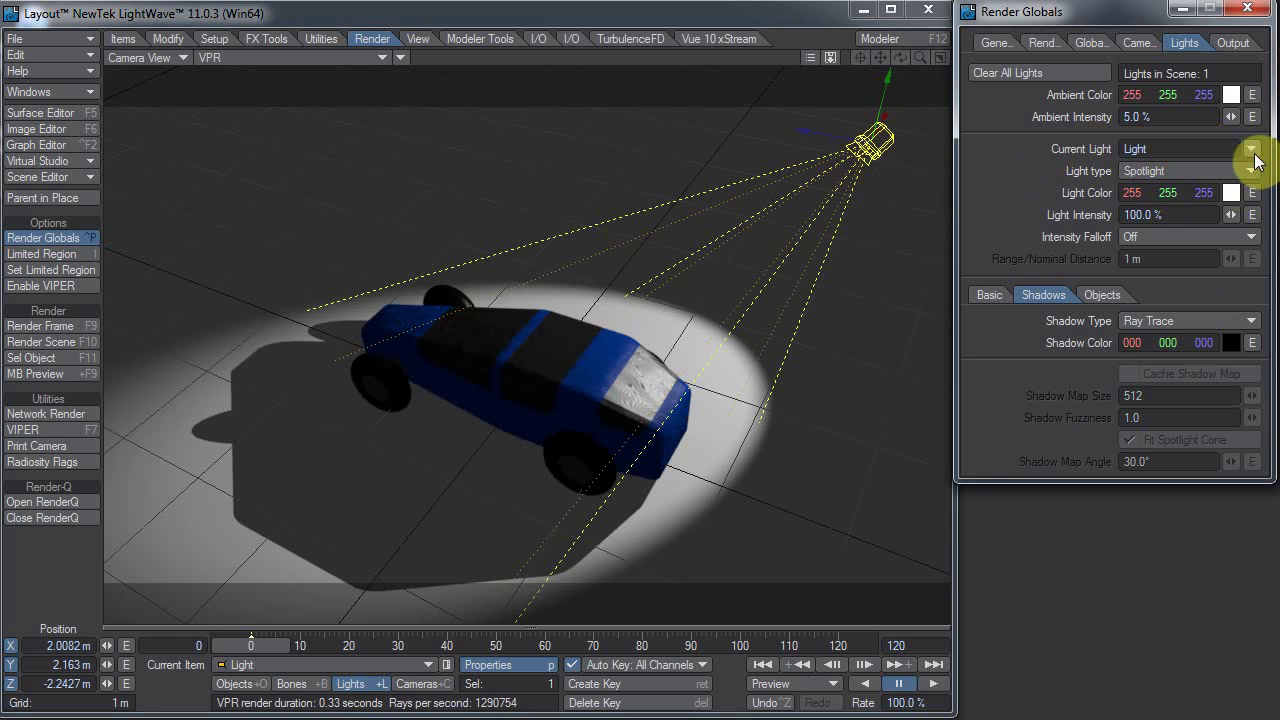
click(1253, 151)
click(1262, 154)
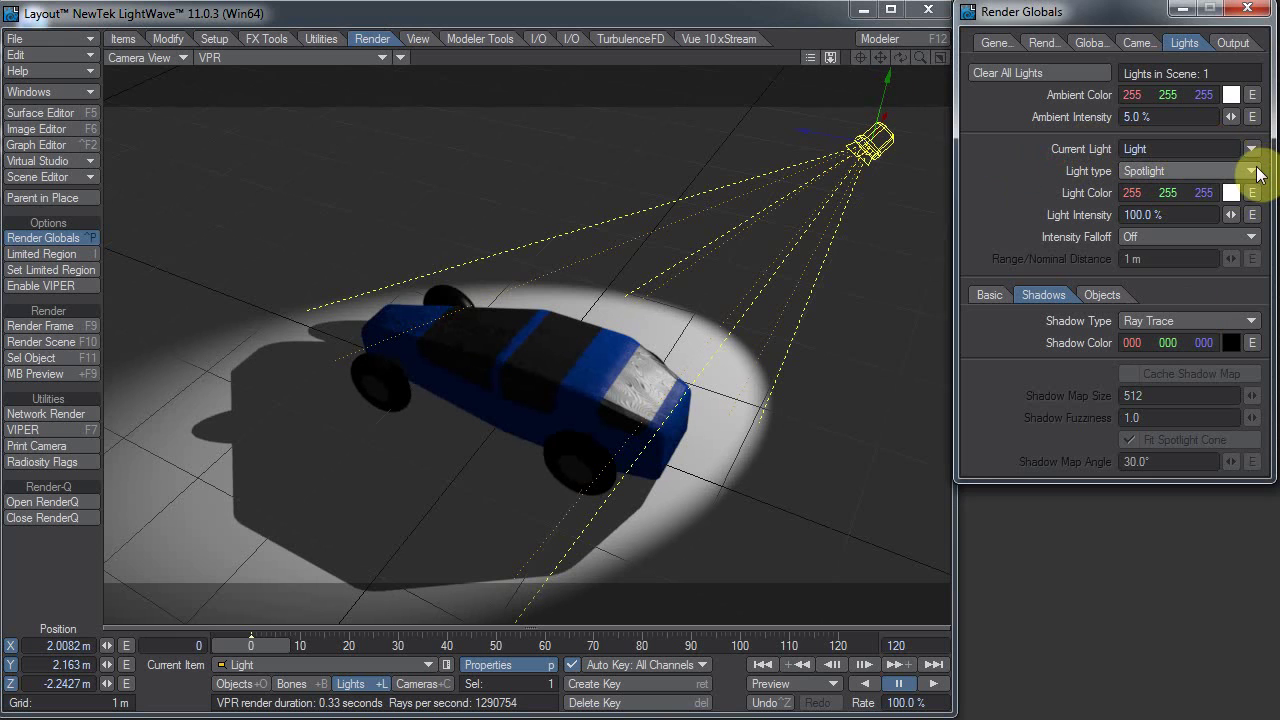
click(1252, 171)
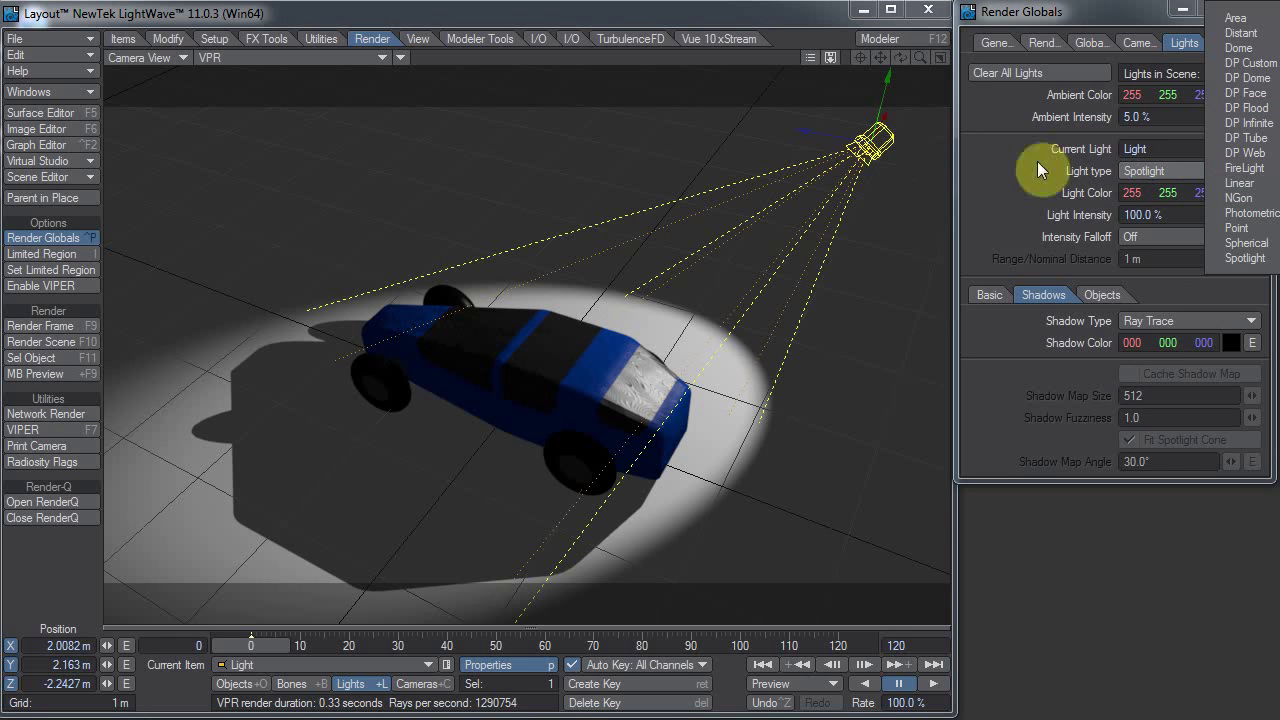
click(1262, 108)
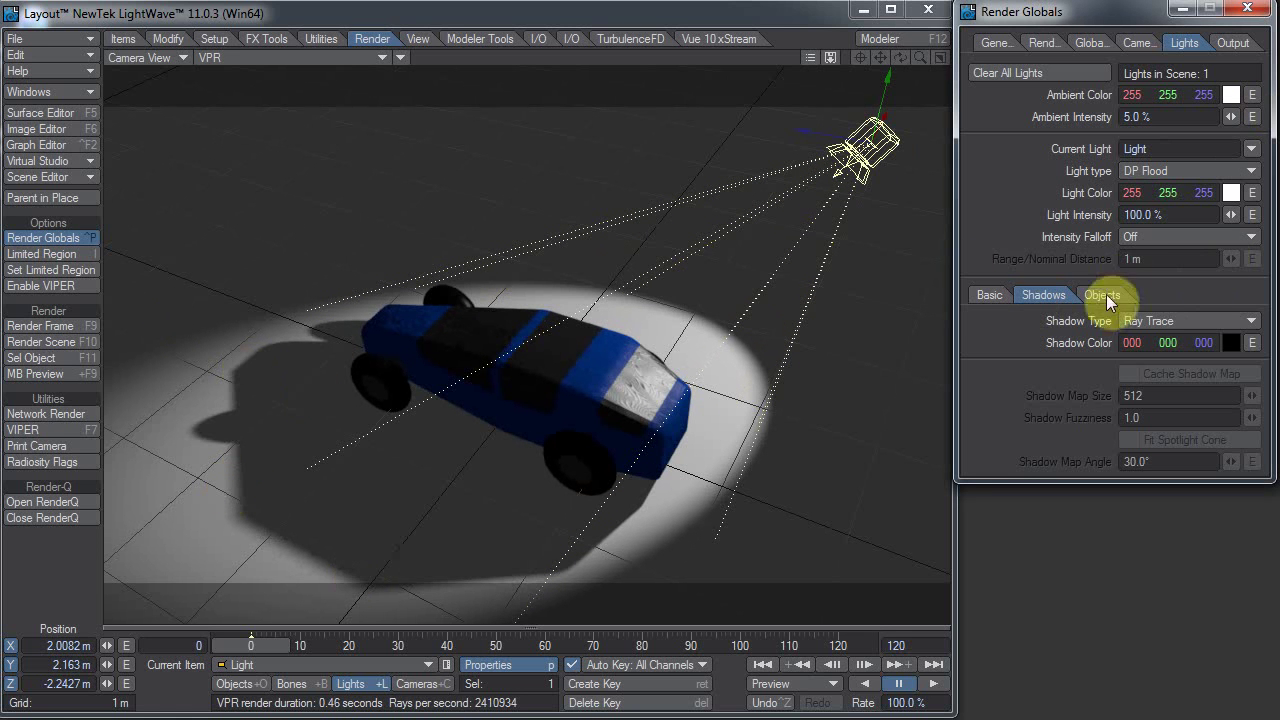
Step: In Basic settings, try diameters of 200 mm and 20 mm, settling at 25 mm
click(988, 295)
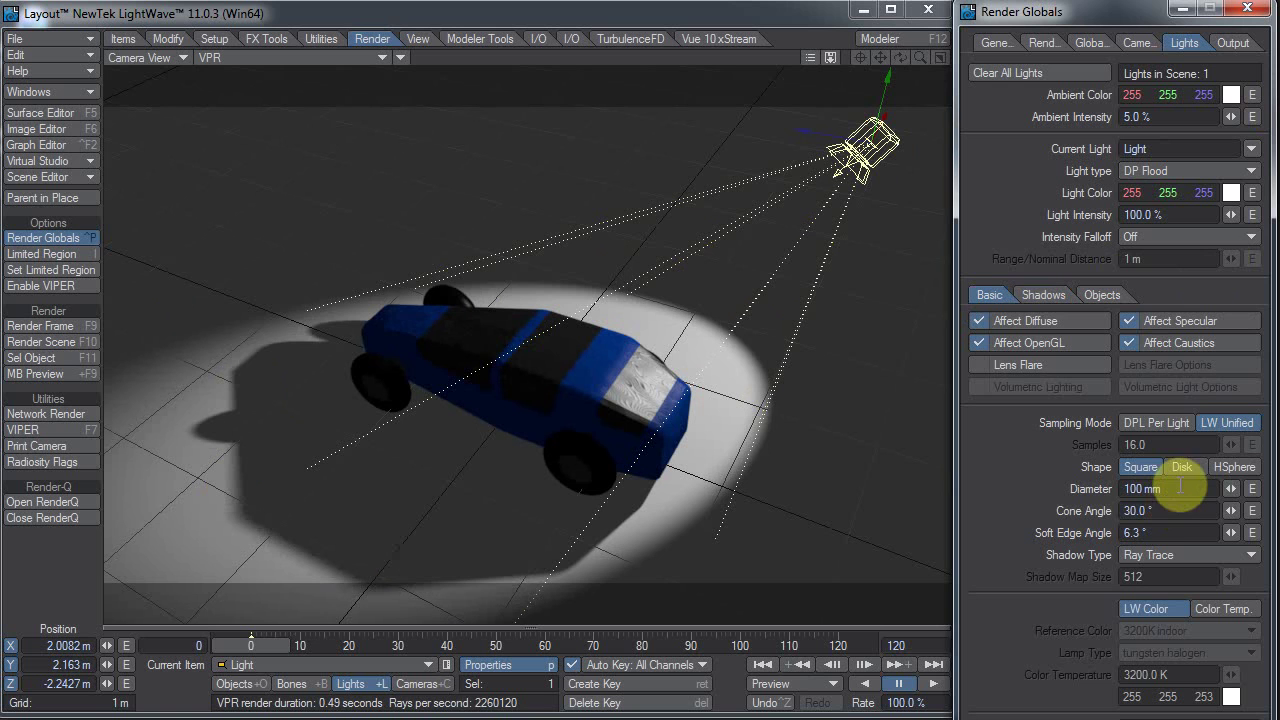
click(1140, 489)
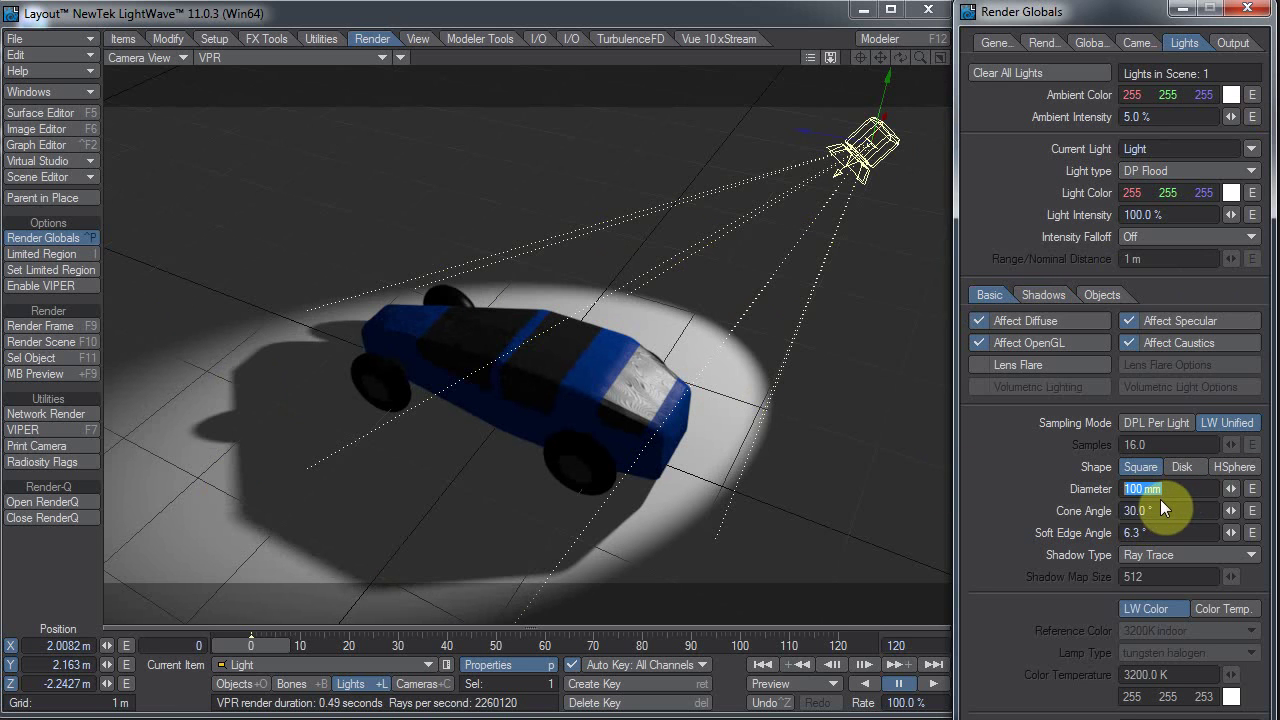
text(200)
key(Tab)
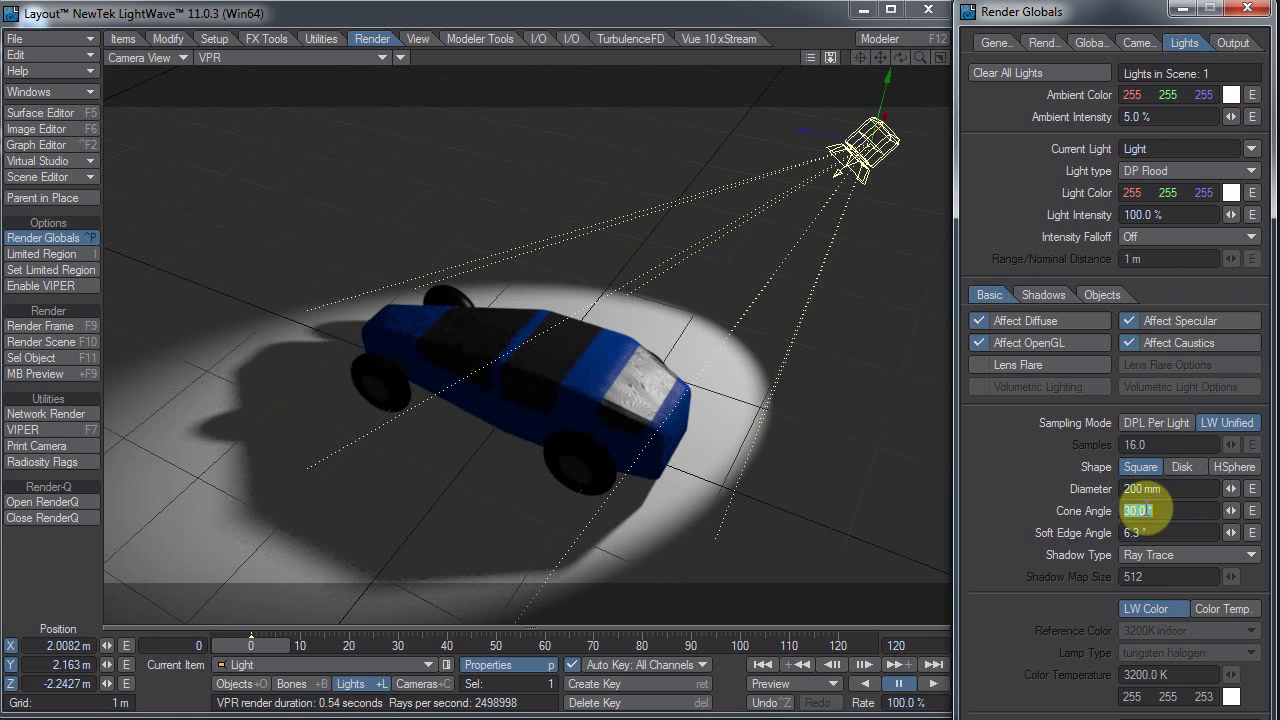
click(1165, 488)
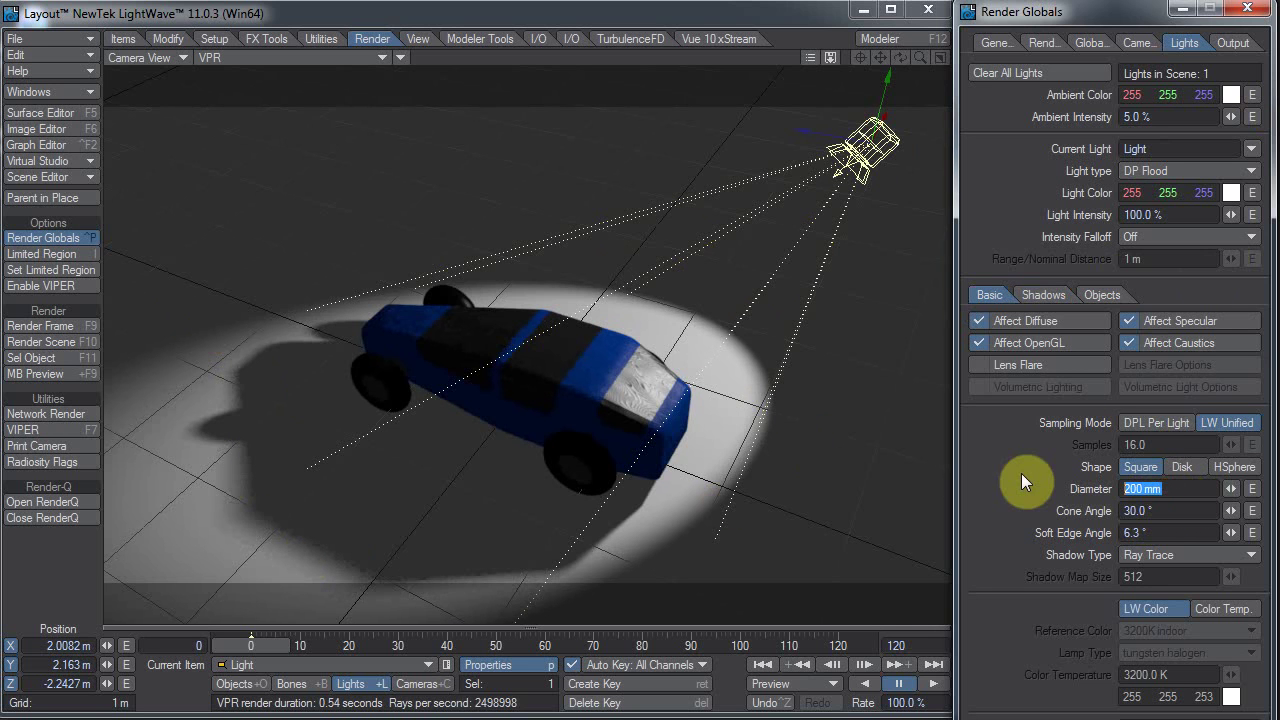
text(20)
key(Tab)
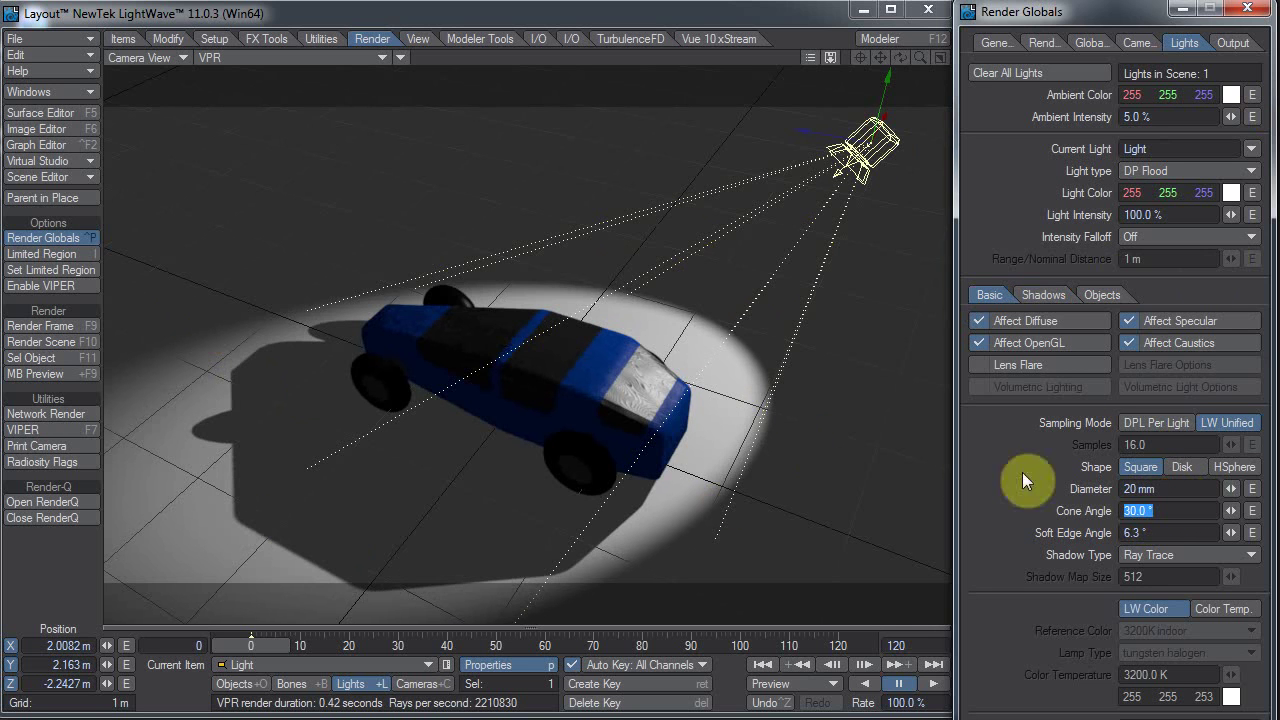
drag(1231, 489, 165, 400)
click(1234, 492)
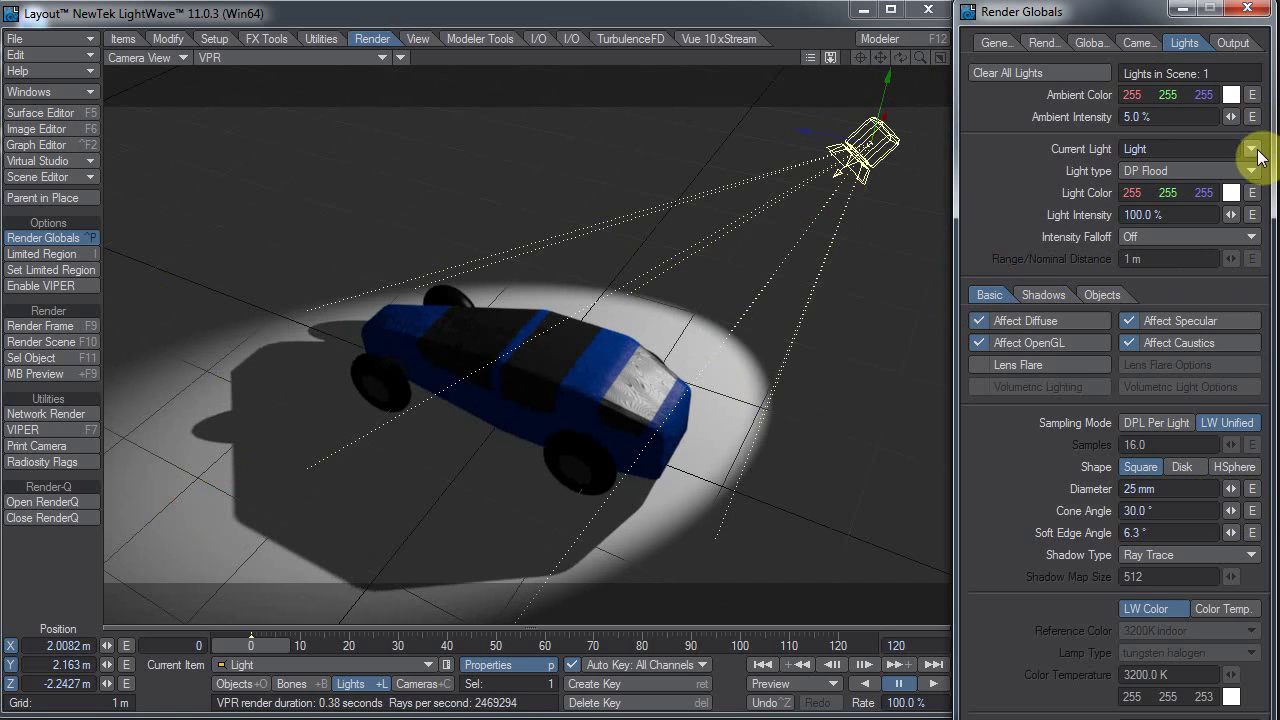
Step: Change the light type from DP Flood to Distant
click(1250, 174)
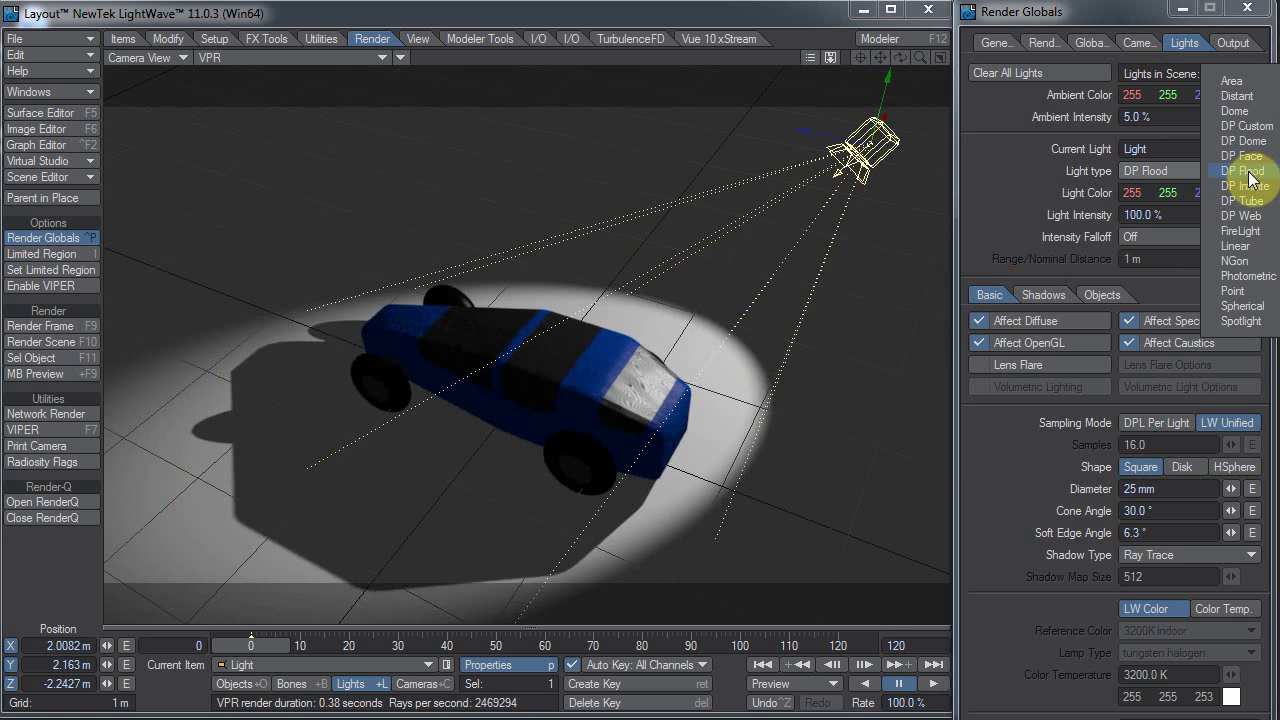
click(1262, 95)
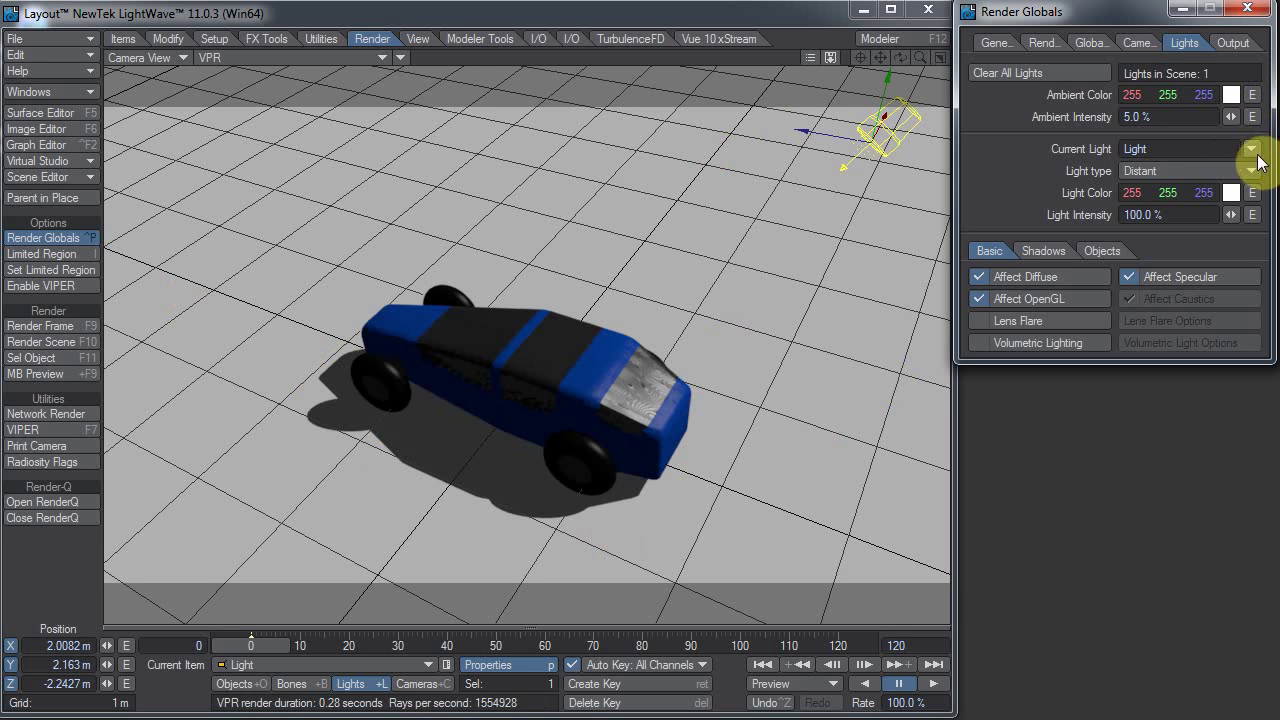
click(1166, 170)
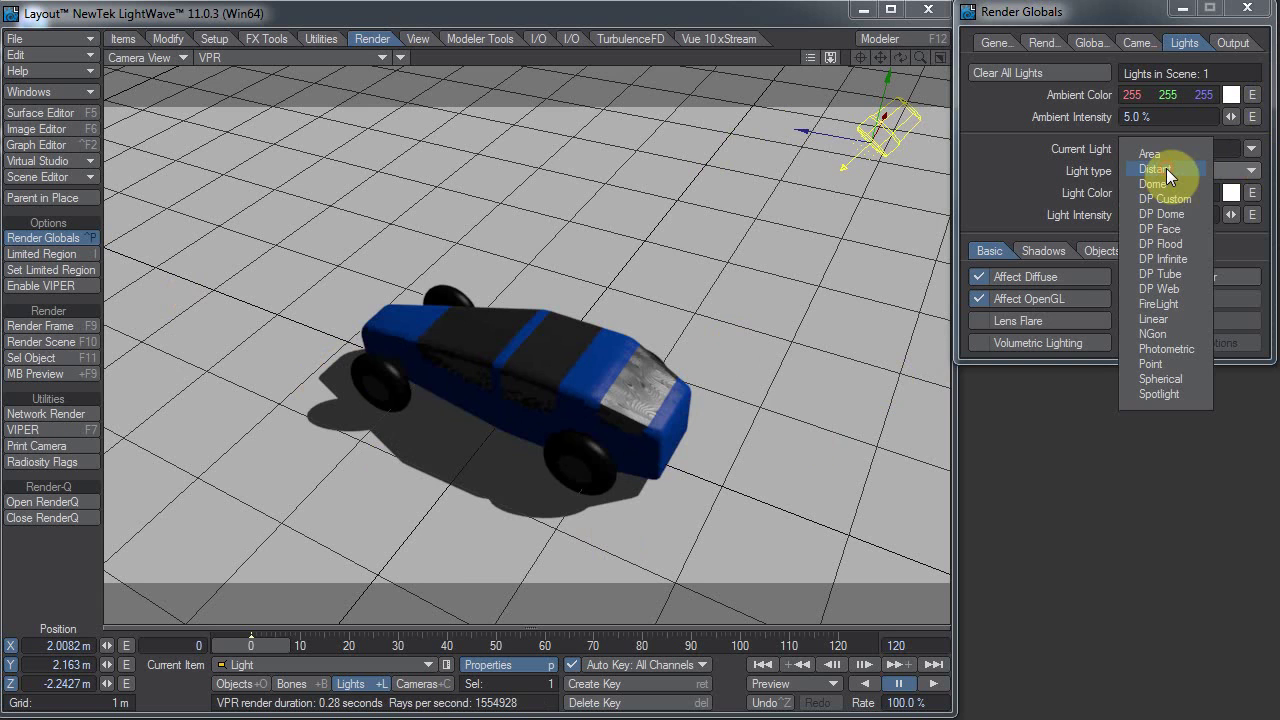
Step: Make the light a Dome light with a 10° angle
click(1169, 183)
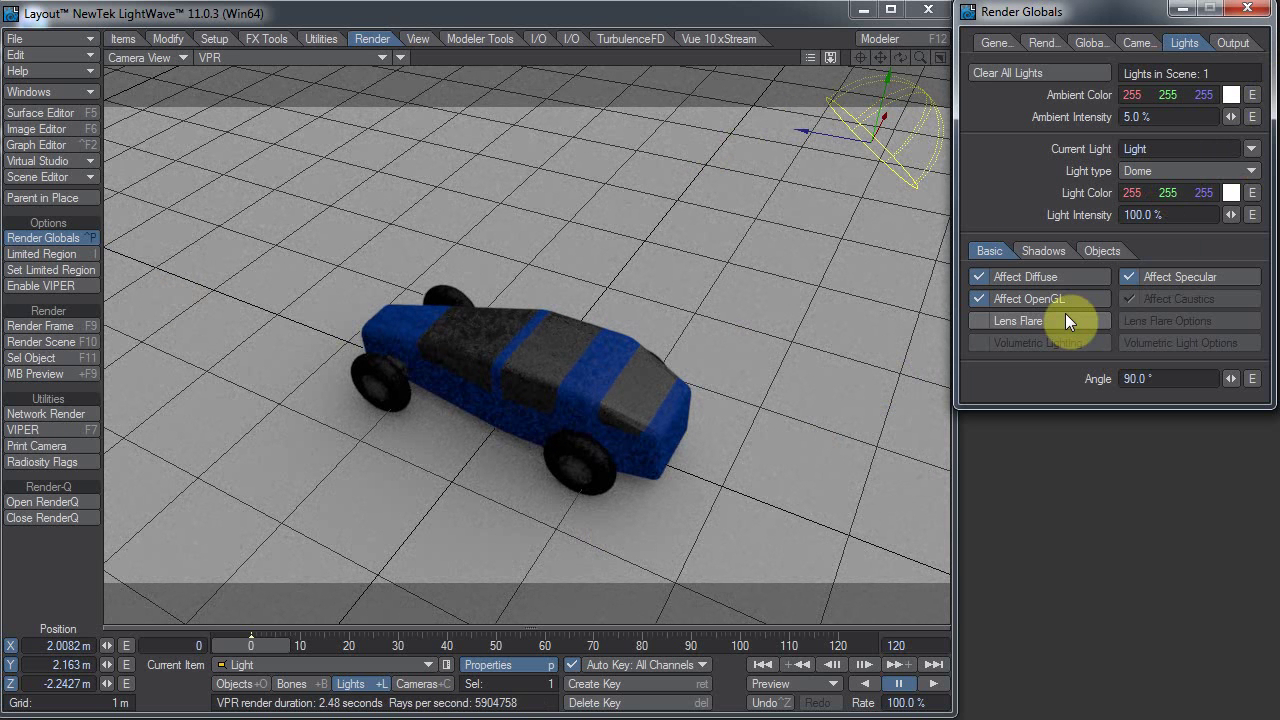
click(1182, 378)
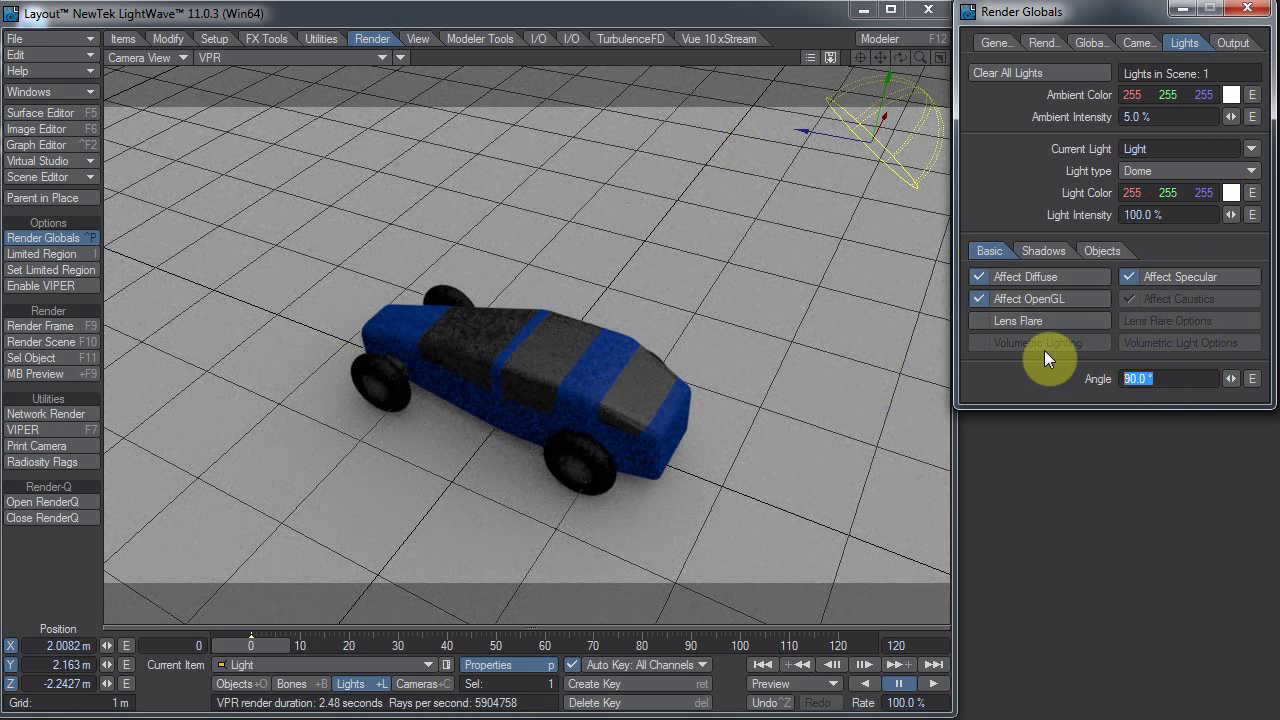
text(10)
key(Return)
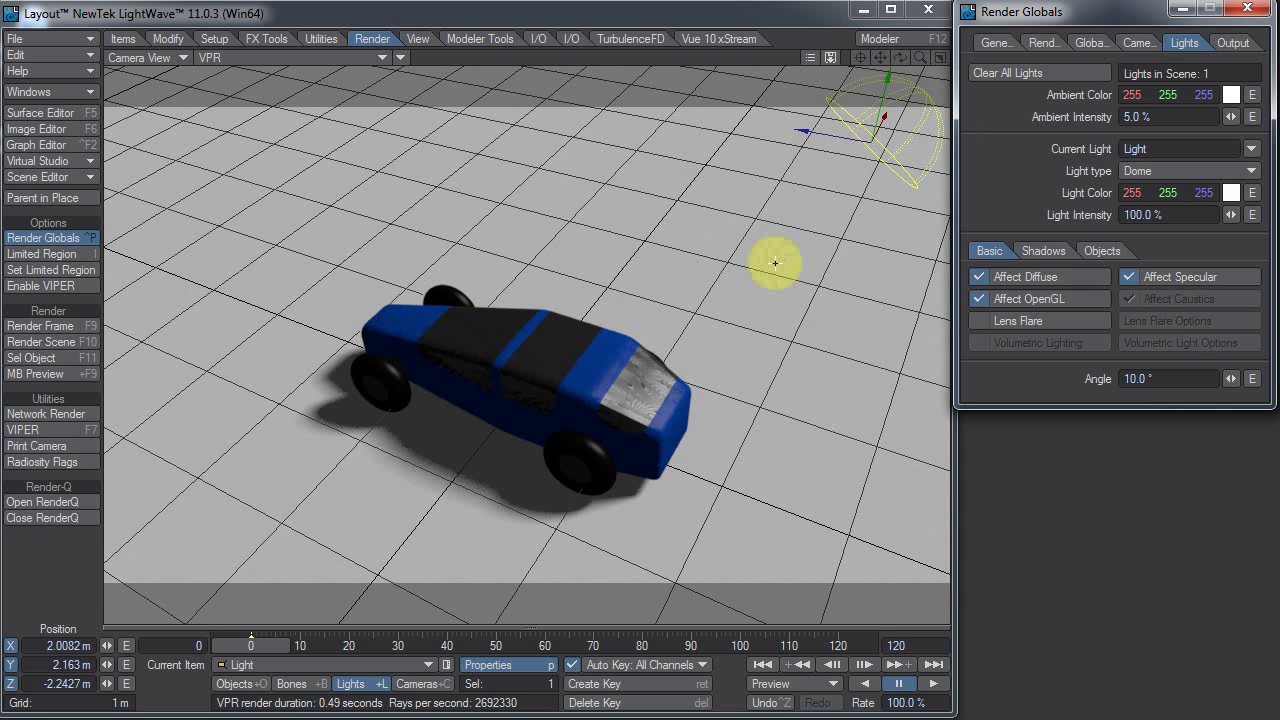
Step: Drop the dome angle to 1°, then adjust it with the mini-slider to 4.5°
click(1154, 380)
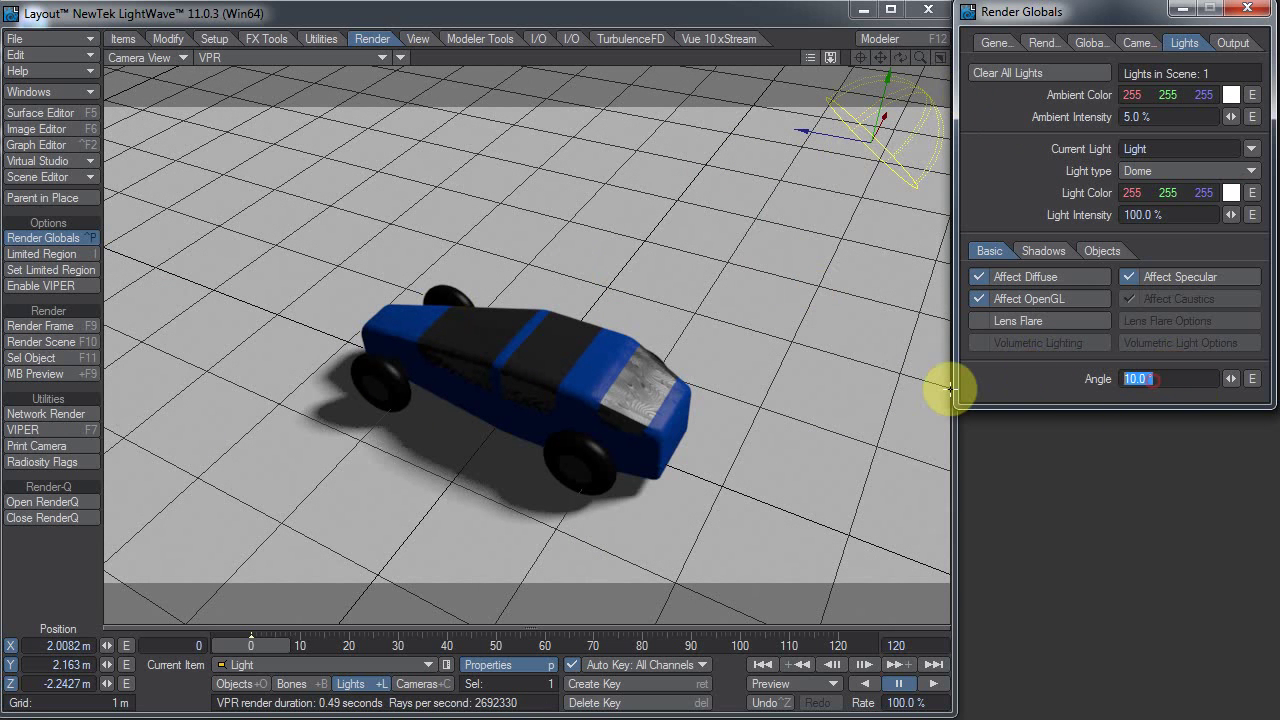
text(10)
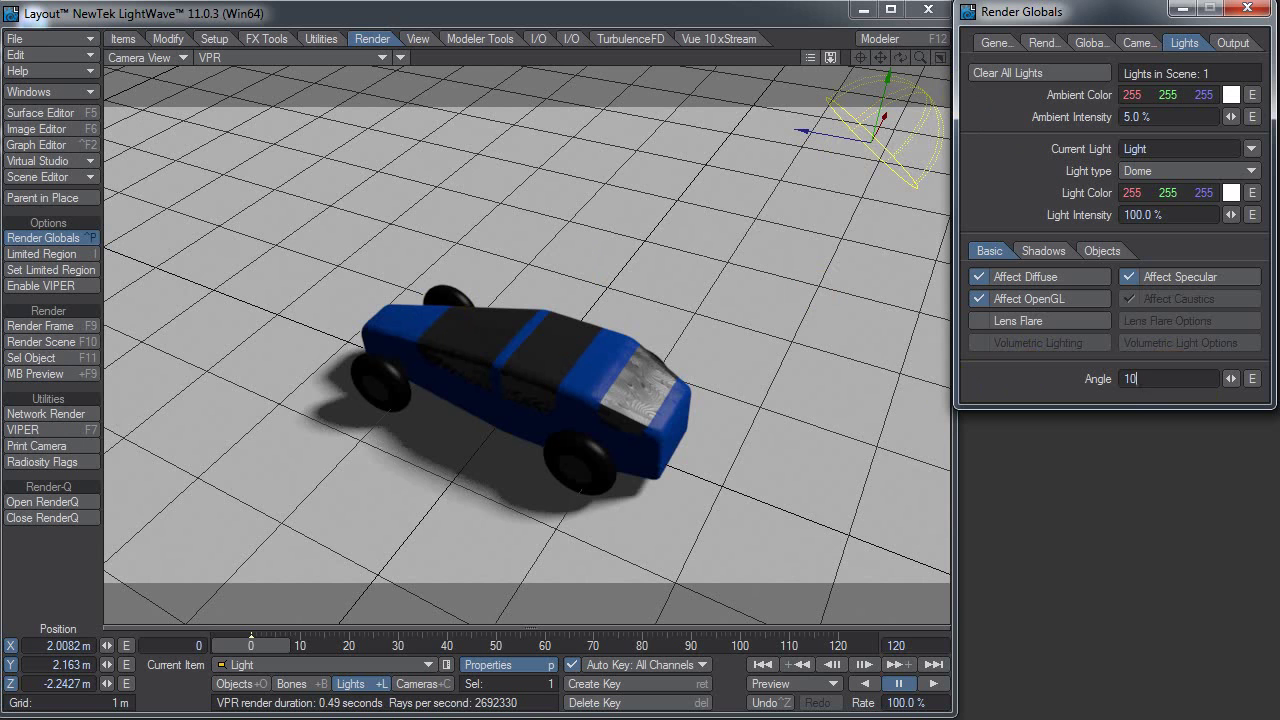
key(BackSpace)
key(Return)
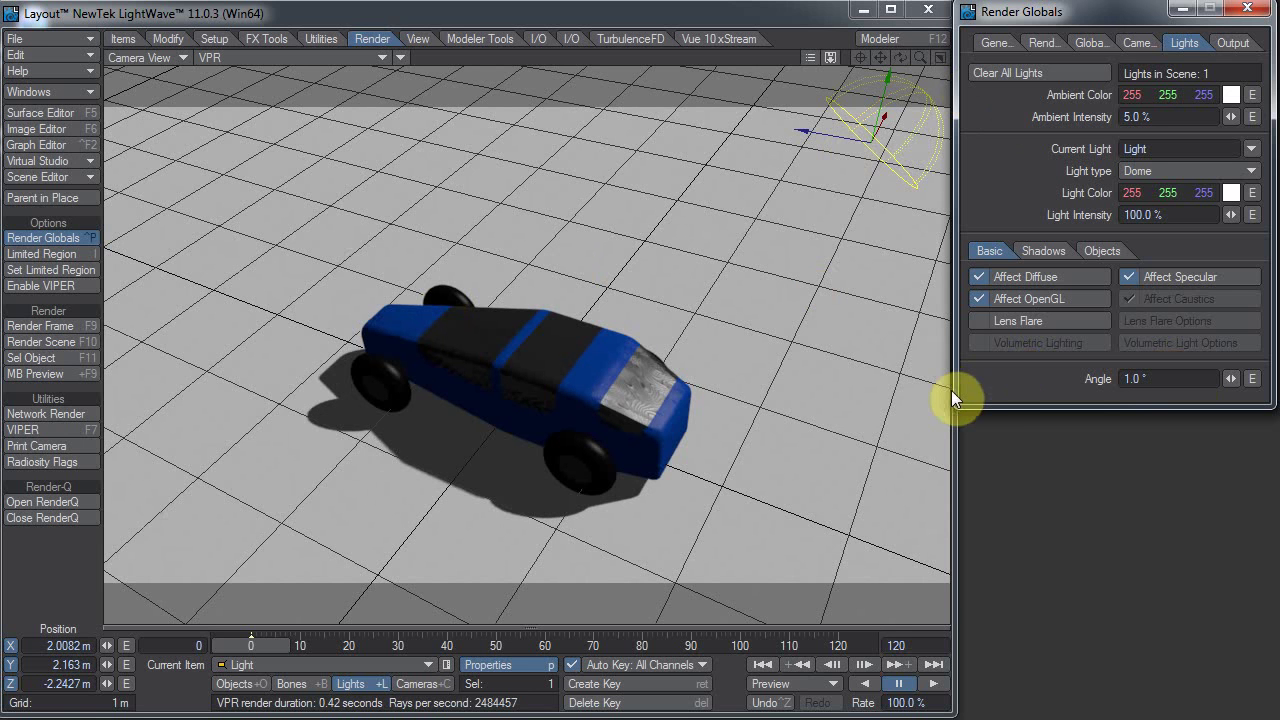
mouse_move(1230, 379)
mouse_down()
mouse_move(163, 200)
mouse_move(1234, 380)
mouse_up()
mouse_move(1234, 380)
mouse_down()
mouse_move(154, 203)
mouse_move(1232, 380)
mouse_up()
drag(1232, 380, 150, 186)
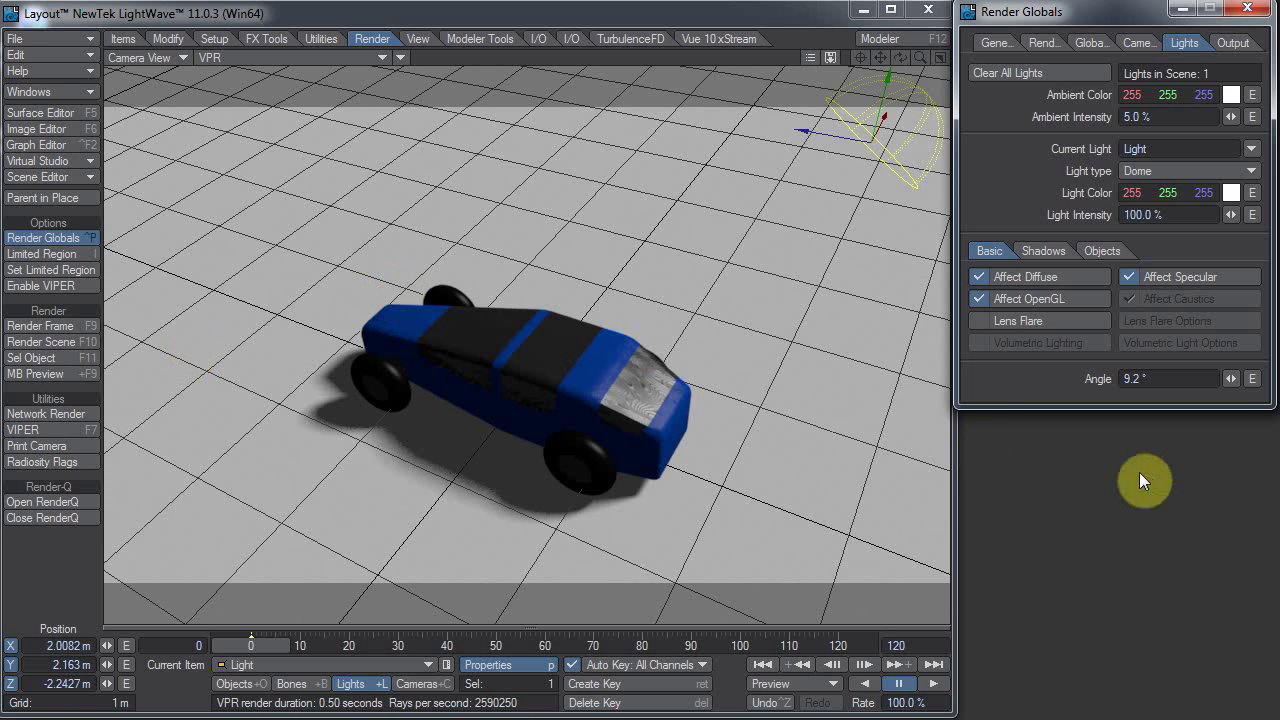
drag(1234, 382, 165, 203)
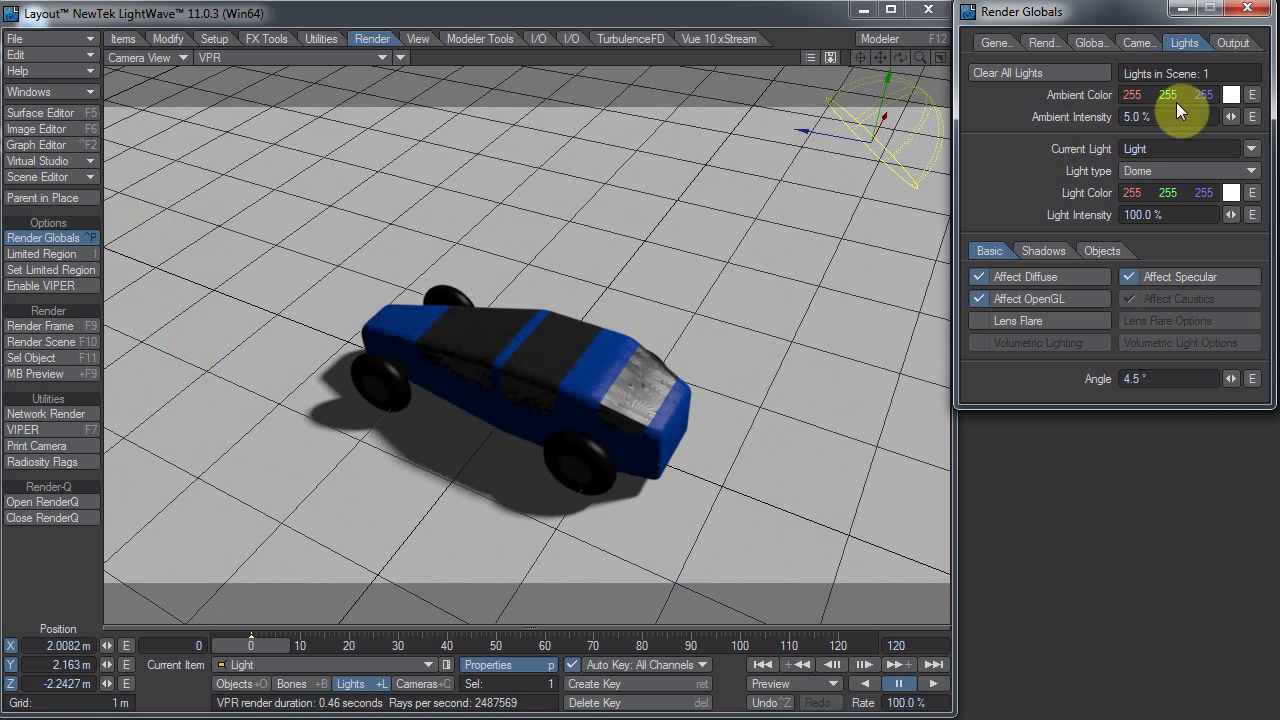
Step: Drag ambient intensity to 0%, test 14.5%, and leave it at 0%
drag(1228, 117, 165, 203)
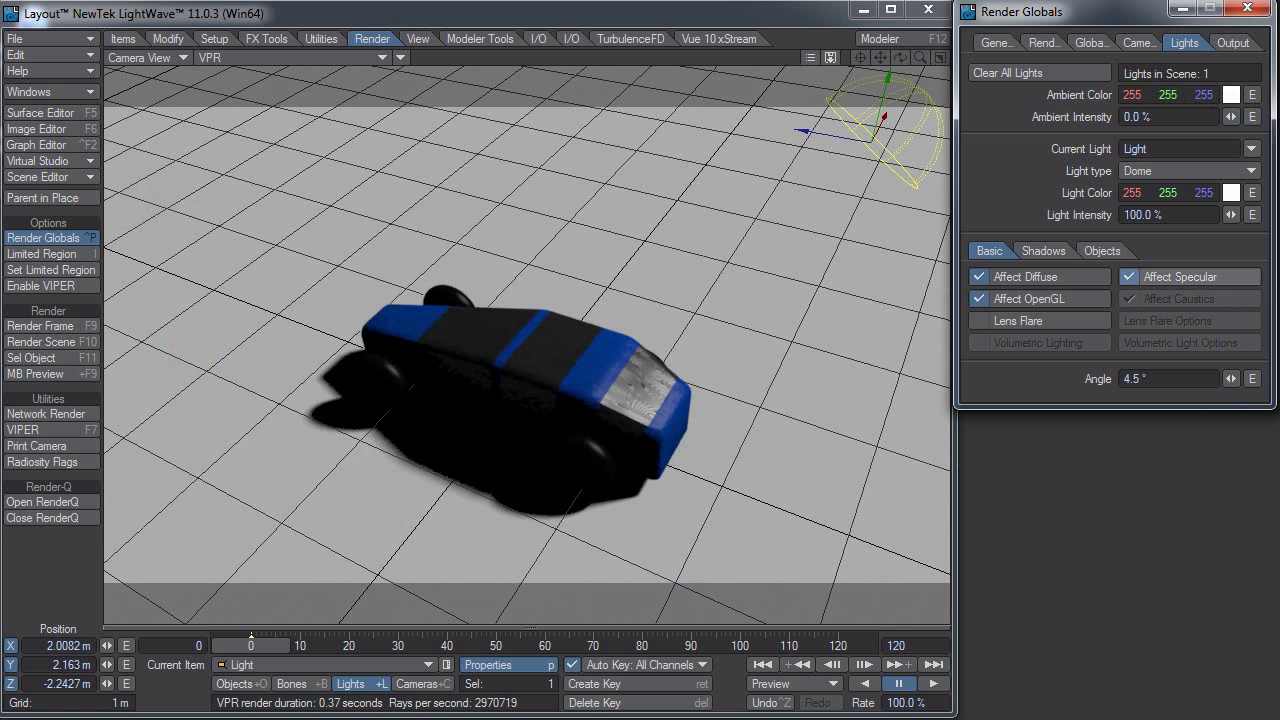
drag(1230, 117, 163, 200)
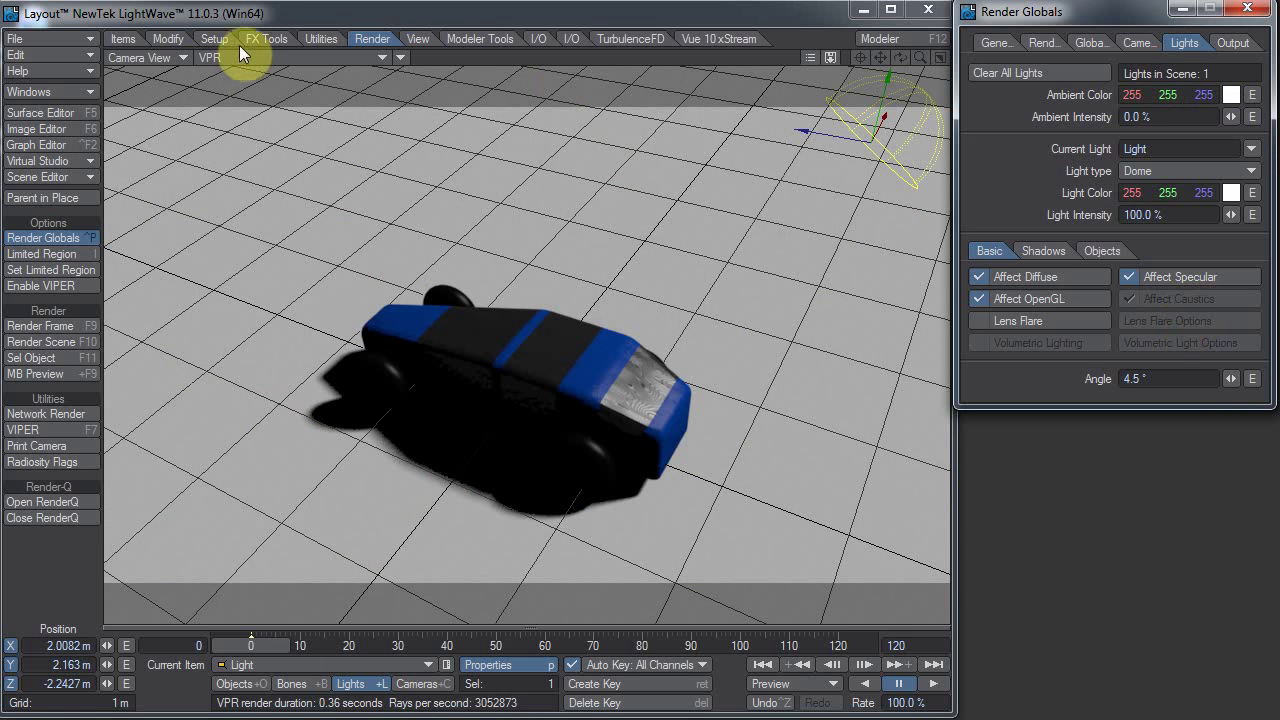
Step: Enable Radiosity on the Global Illum tab, dismissing the error message
click(1092, 42)
click(1005, 74)
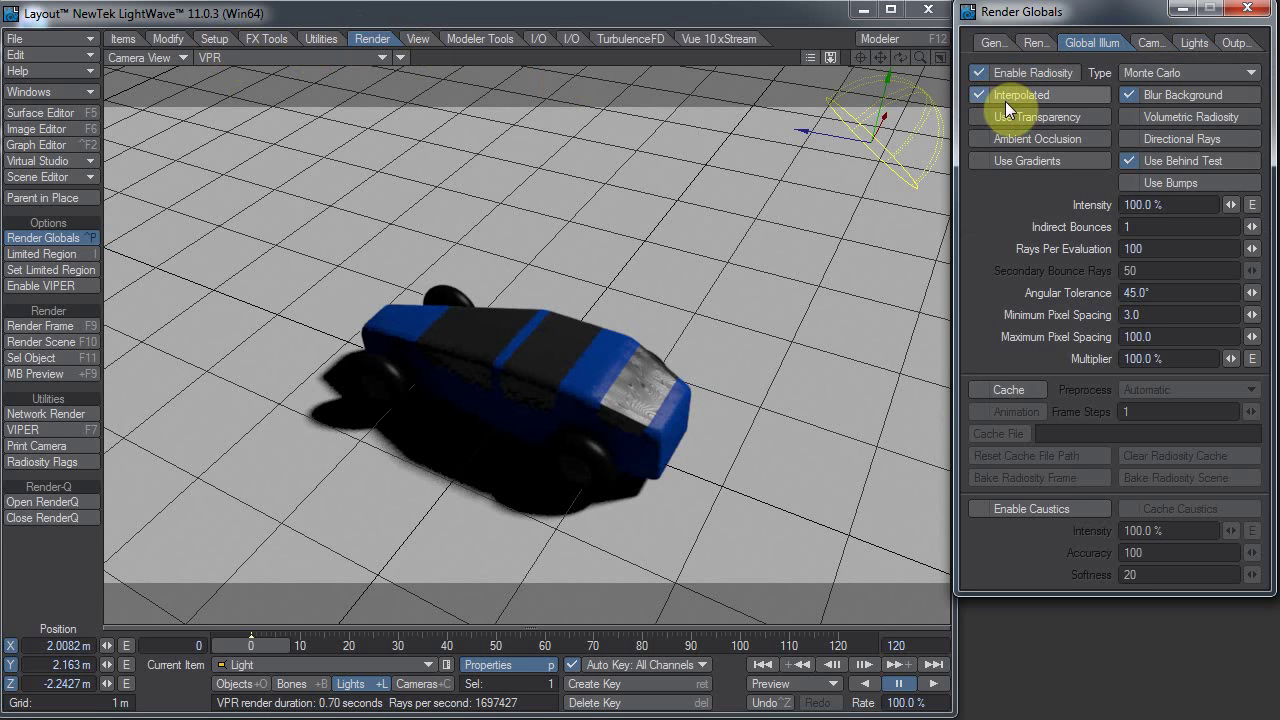
click(1034, 74)
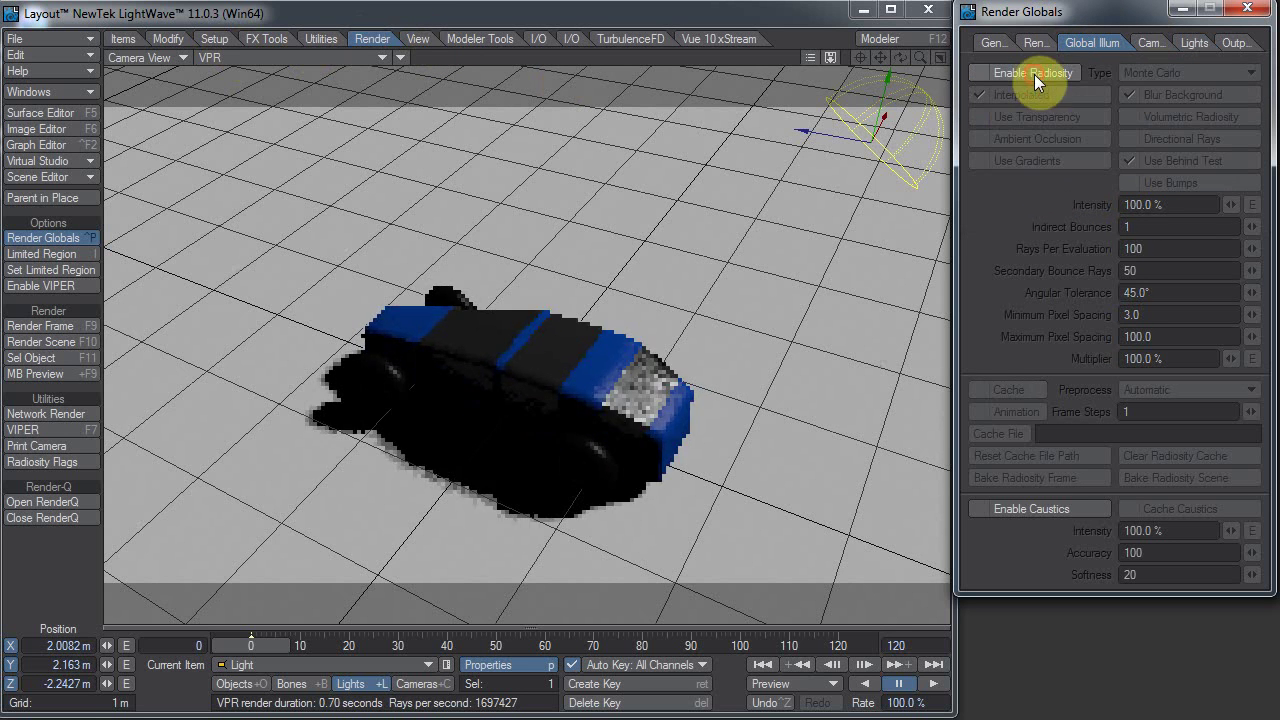
click(1008, 96)
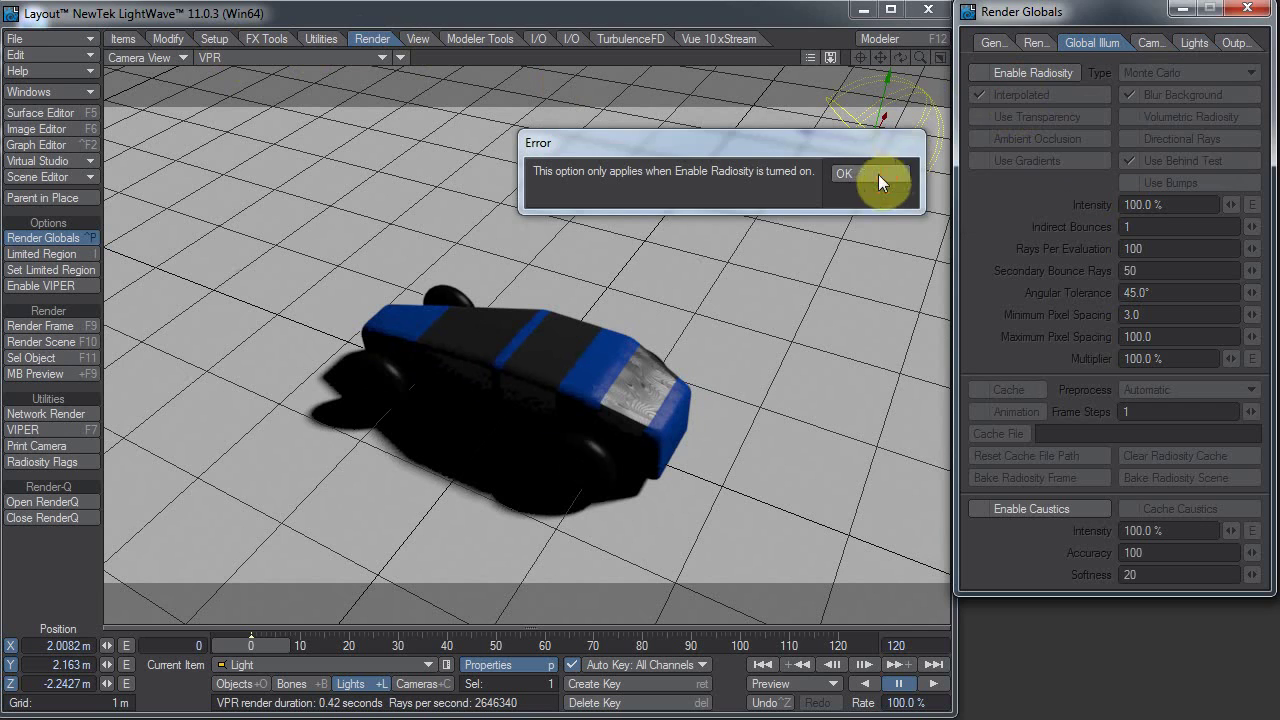
click(877, 174)
click(1020, 74)
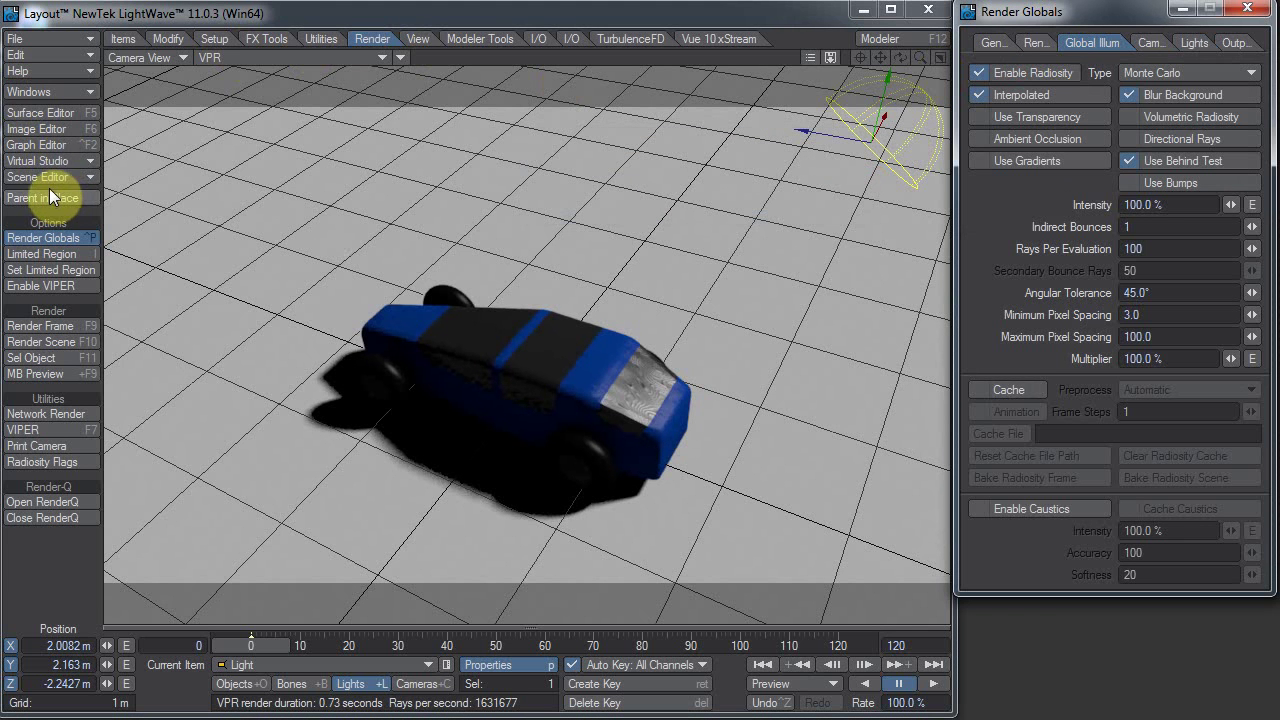
click(68, 89)
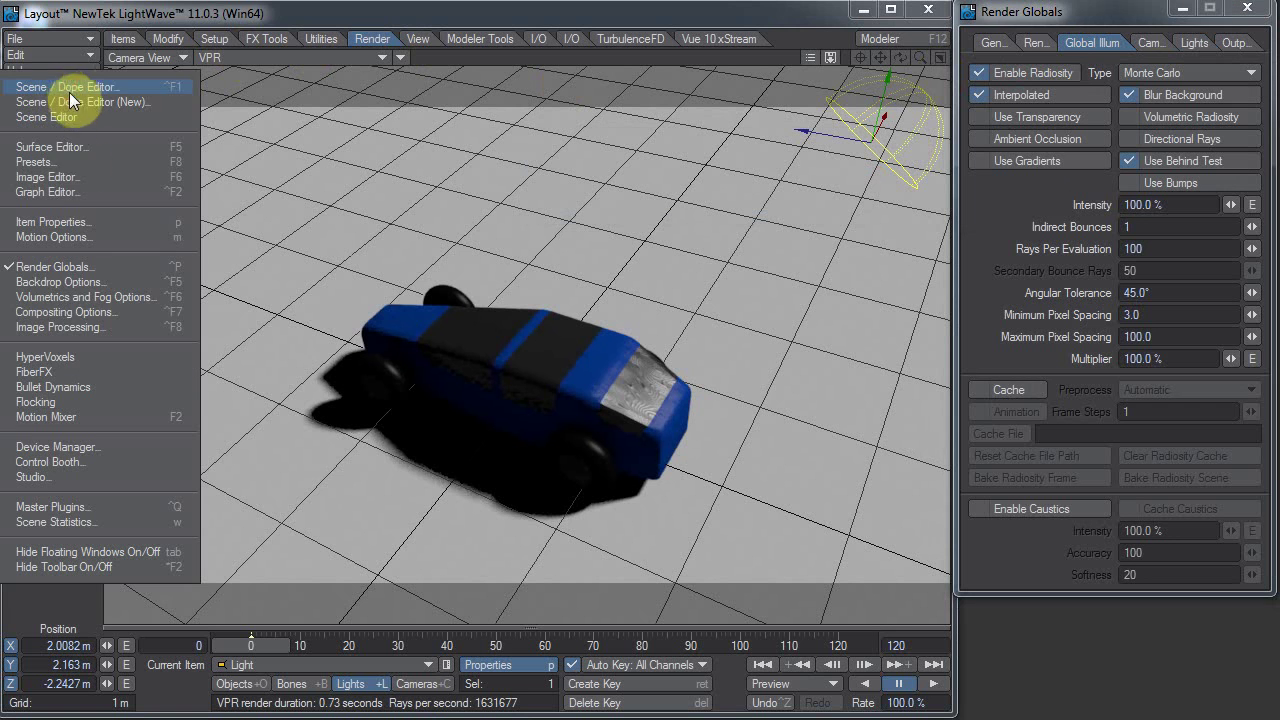
Step: Turn on Gradient Backdrop, then uncheck Enable Radiosity and go back to Lights
click(76, 288)
click(1176, 218)
mouse_move(1138, 136)
mouse_down()
mouse_move(1224, 148)
mouse_move(1097, 147)
mouse_move(1118, 147)
mouse_up()
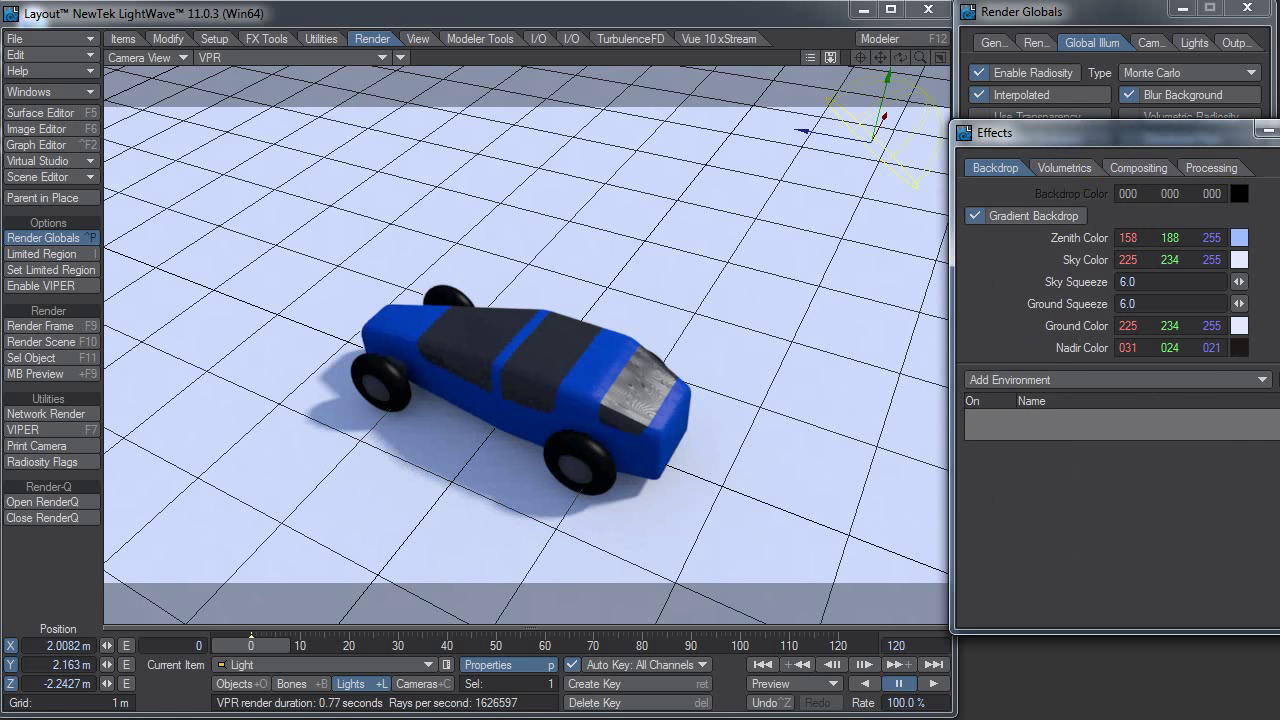
click(1110, 272)
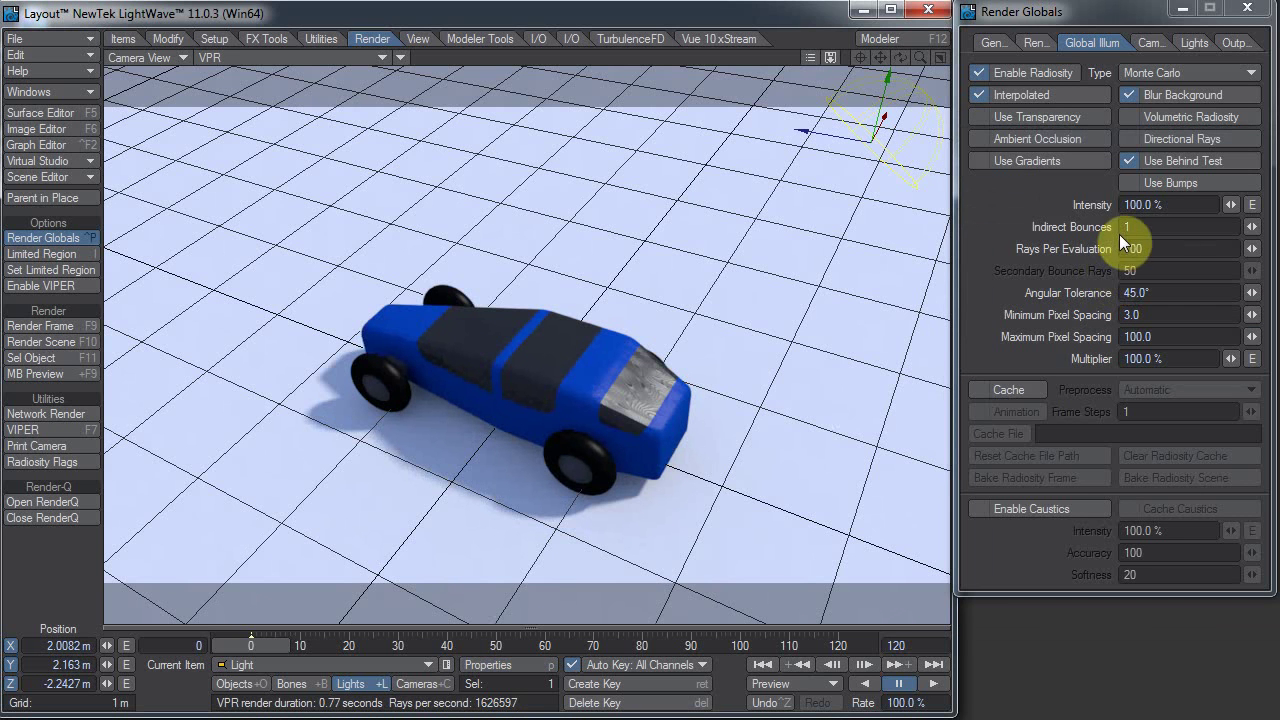
click(1049, 72)
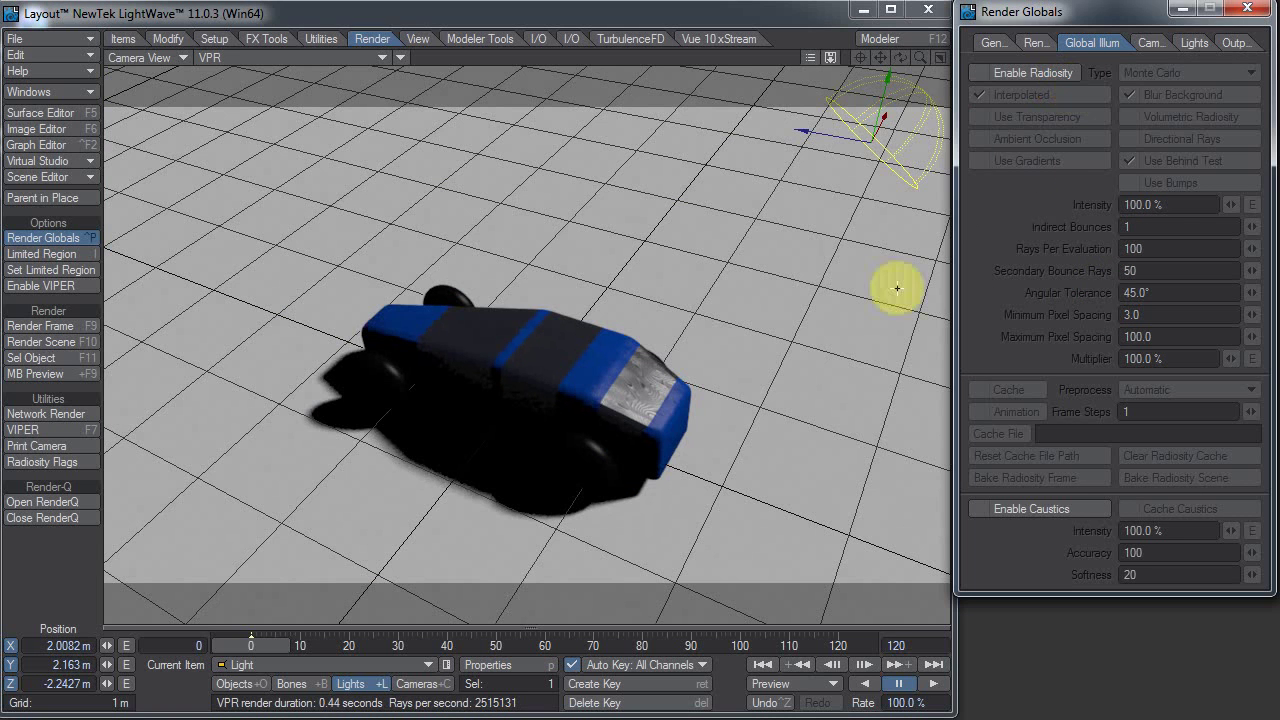
click(1195, 40)
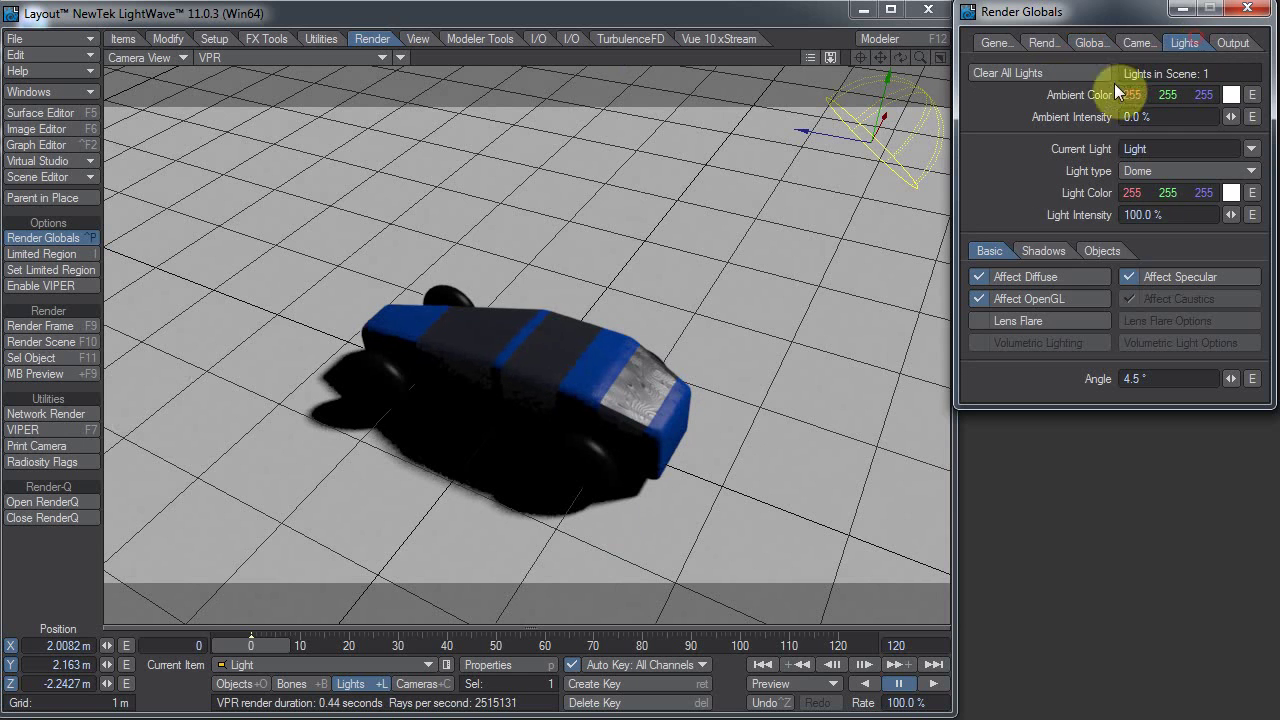
Step: On the Shadows sub-tab, drag the Dome light's Shadow Color to 010 010 010
click(1060, 253)
drag(1228, 300, 1183, 292)
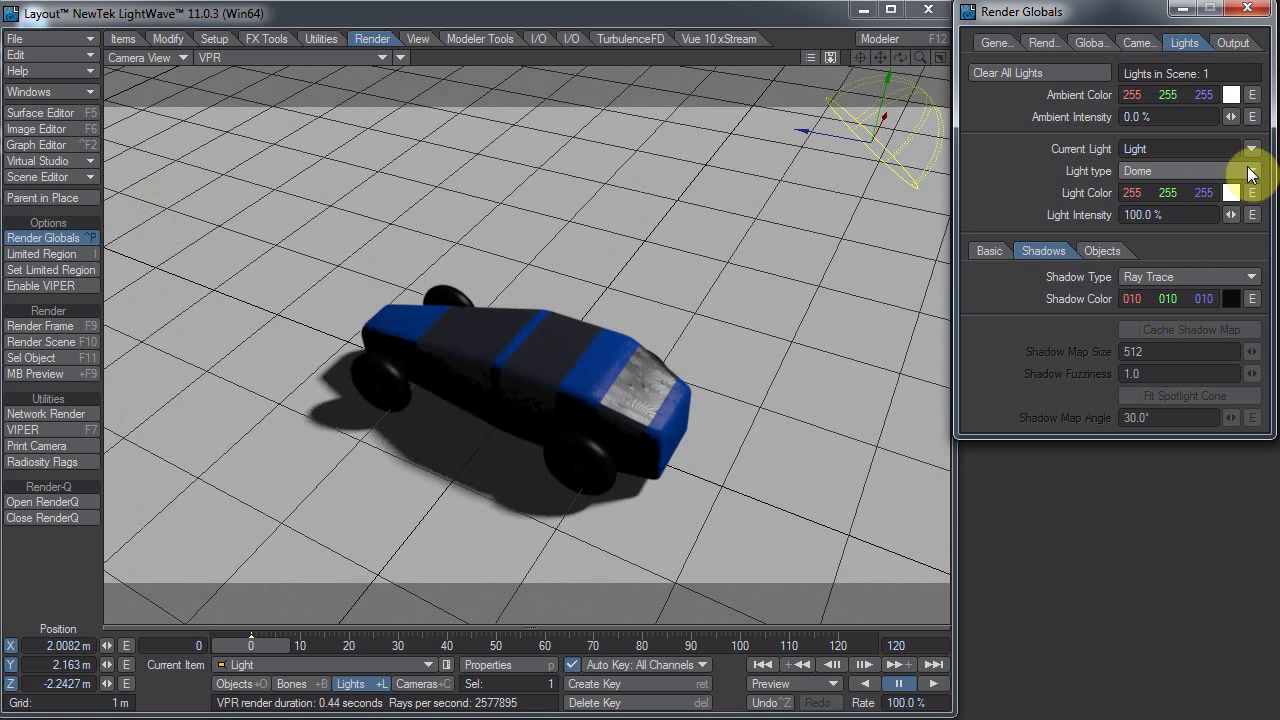
Step: Try the Area light type first, then settle on a Spherical light for a sharper car shadow
click(1160, 176)
click(1162, 143)
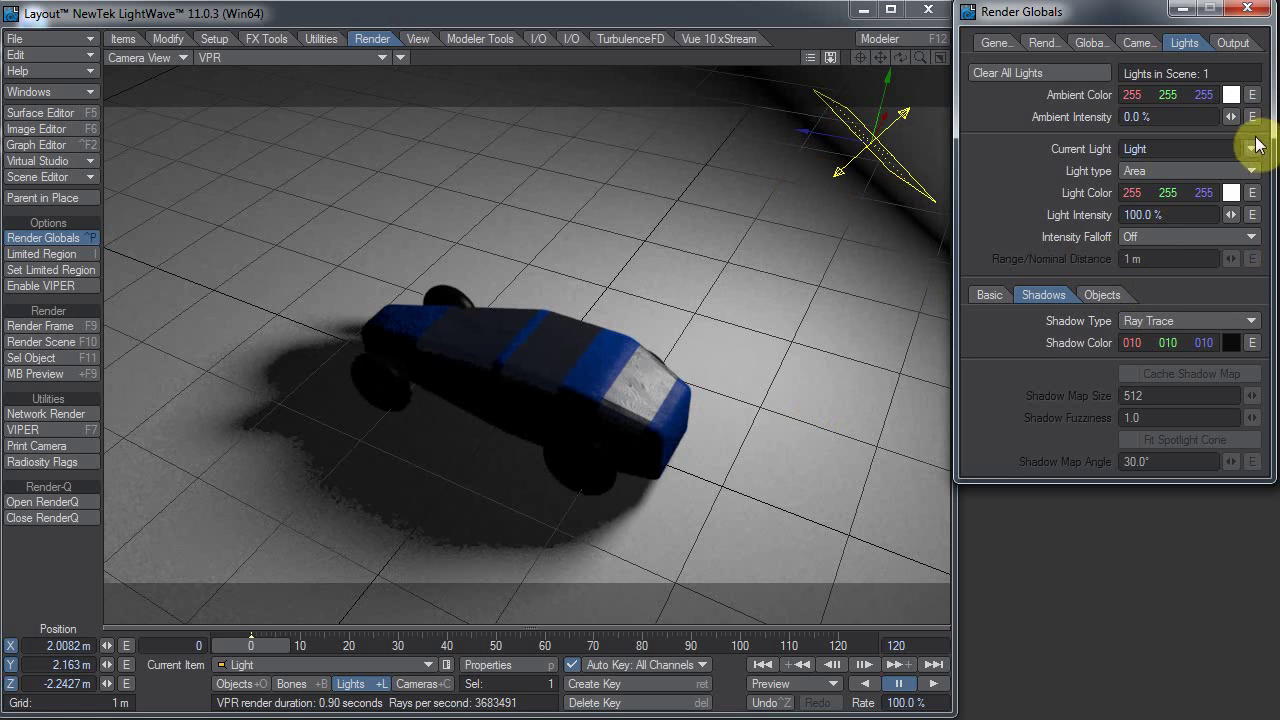
click(1140, 148)
click(1145, 172)
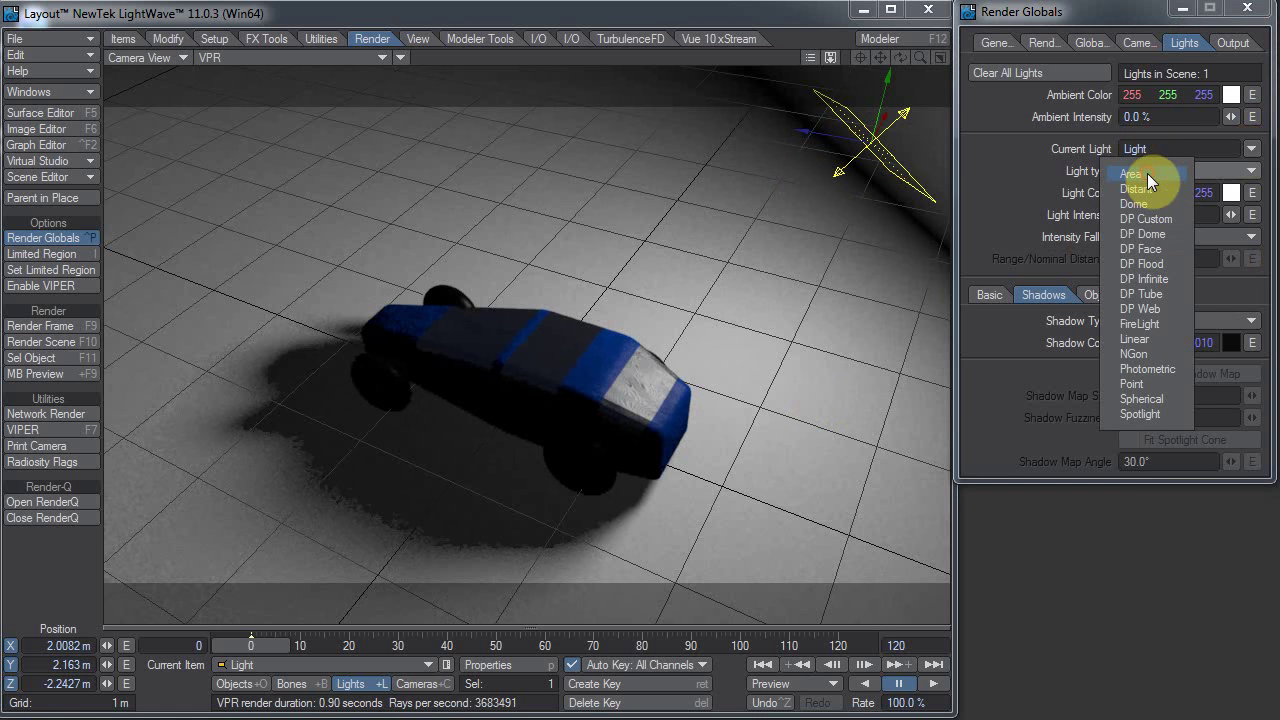
click(1139, 398)
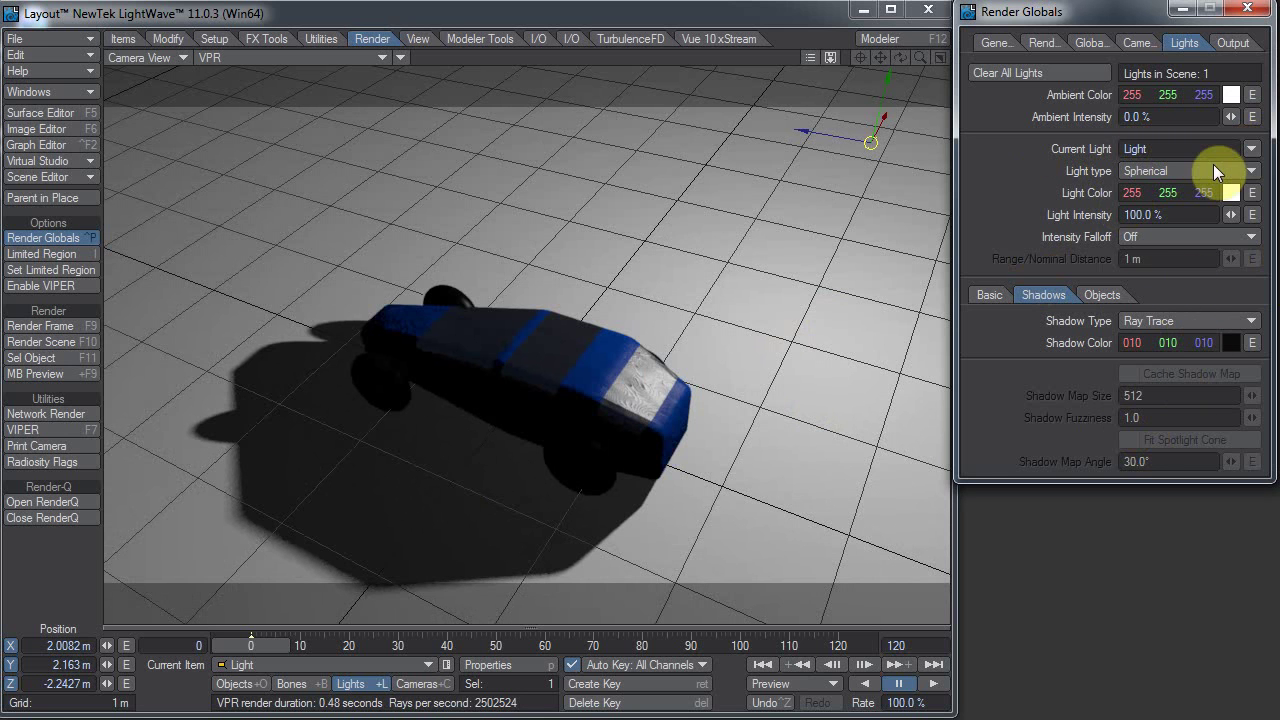
Step: On the Basic settings, try Spherical light sizes of 200 mm and then 1 m
click(985, 296)
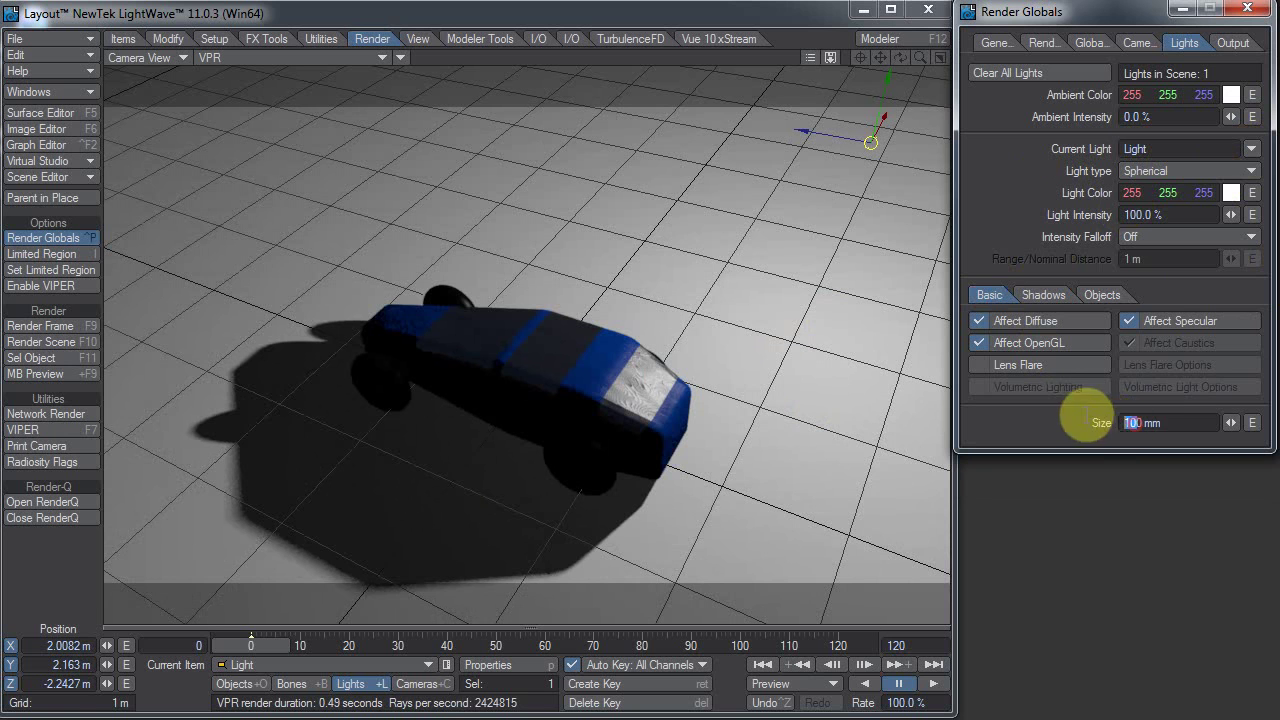
click(1131, 422)
text(2)
key(Return)
double_click(1160, 422)
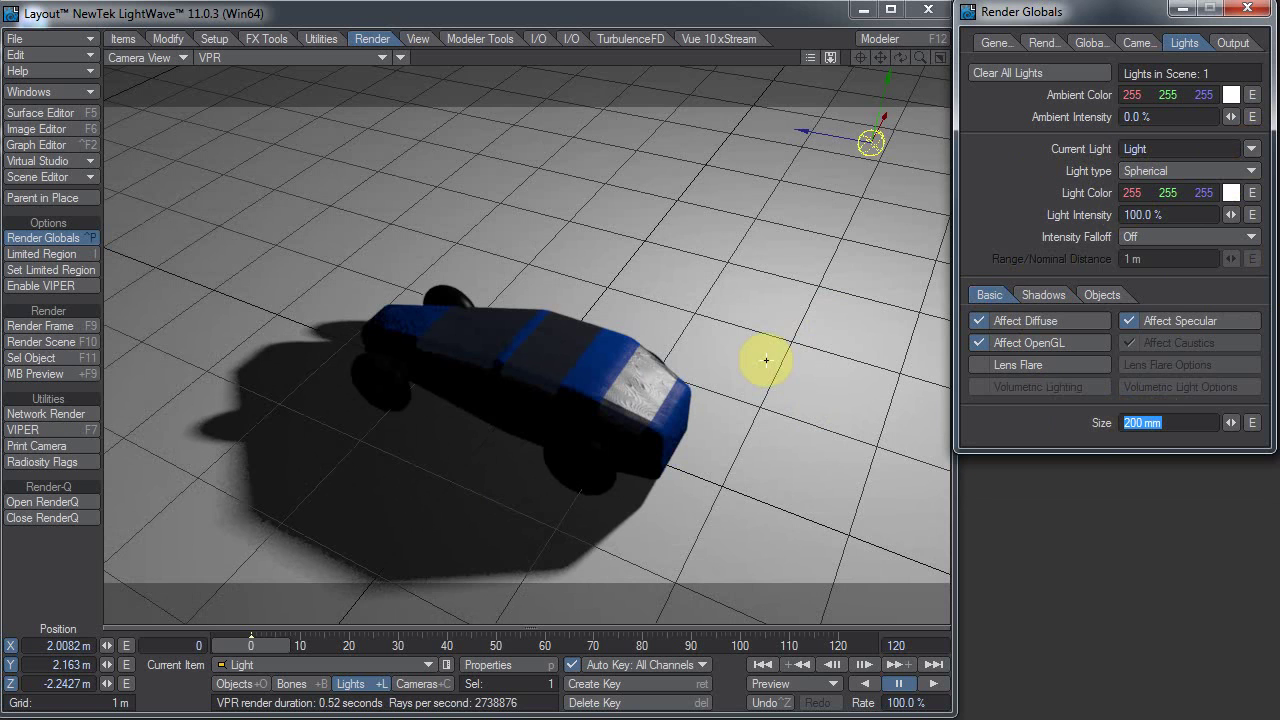
text(1)
key(Return)
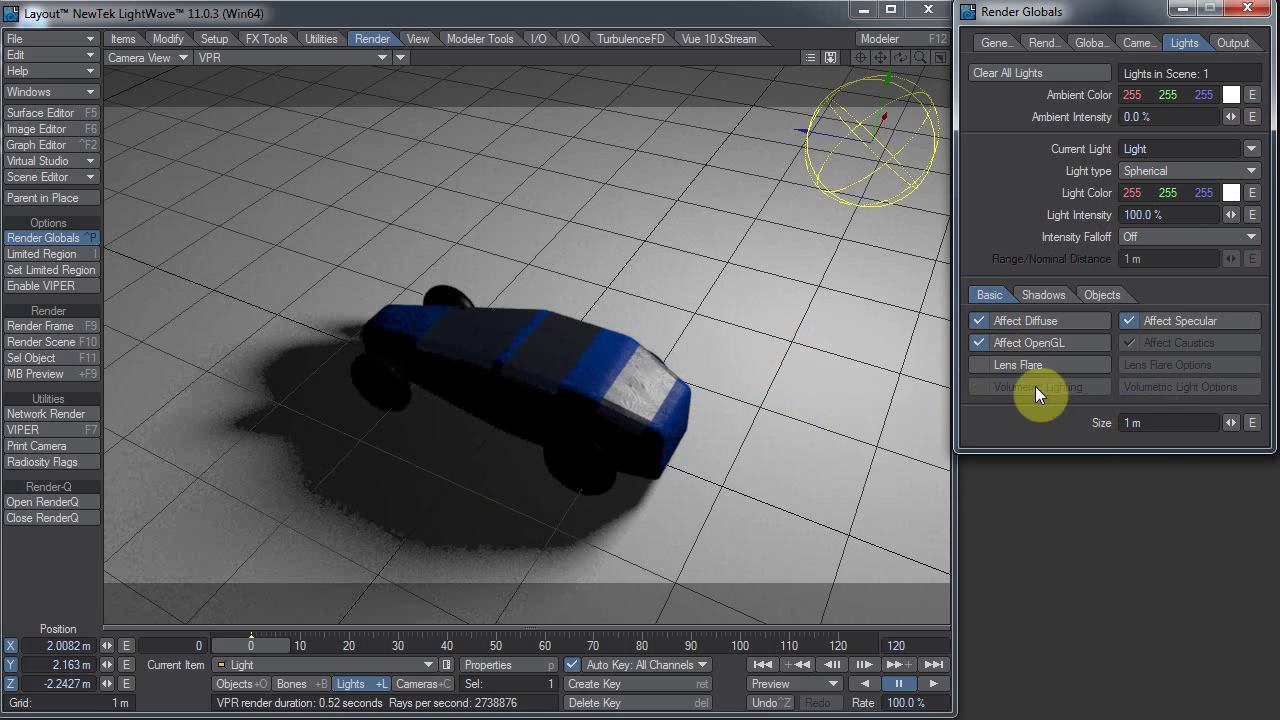
Step: Reset the light size to 0 m, then drag it up to about 86 mm for softer shadows
double_click(1147, 428)
text(0)
key(Return)
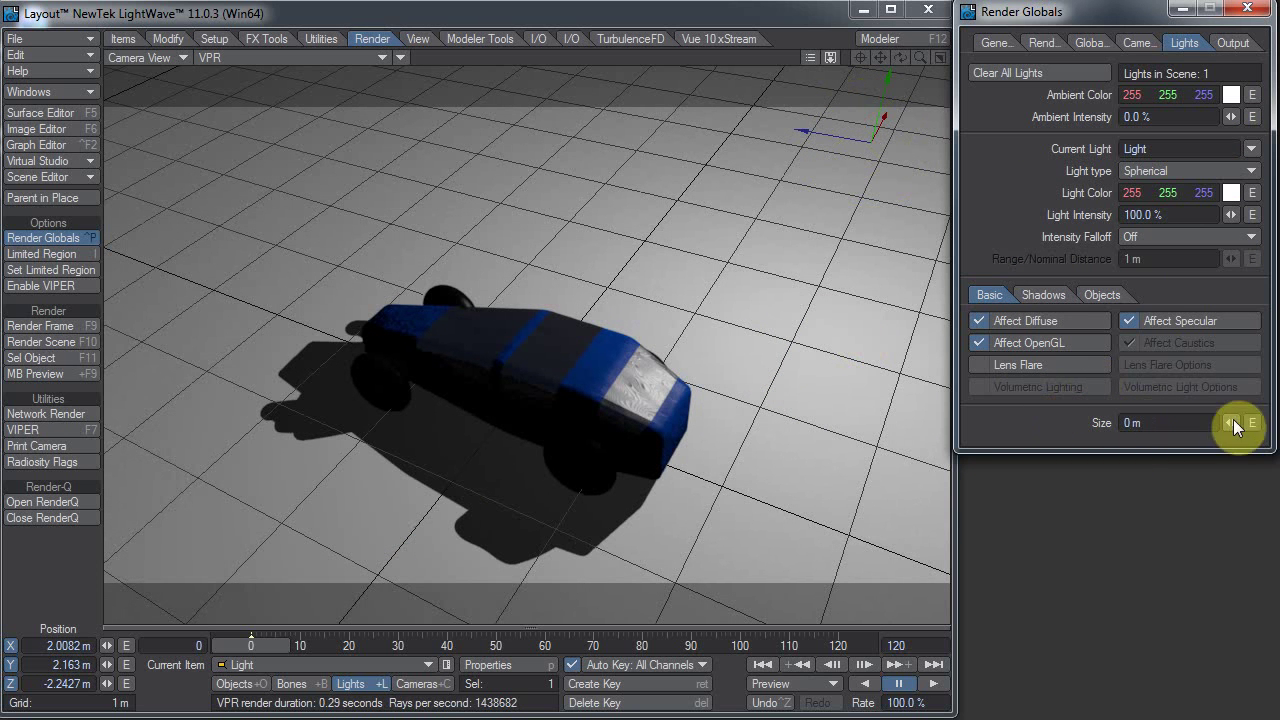
drag(1233, 421, 149, 209)
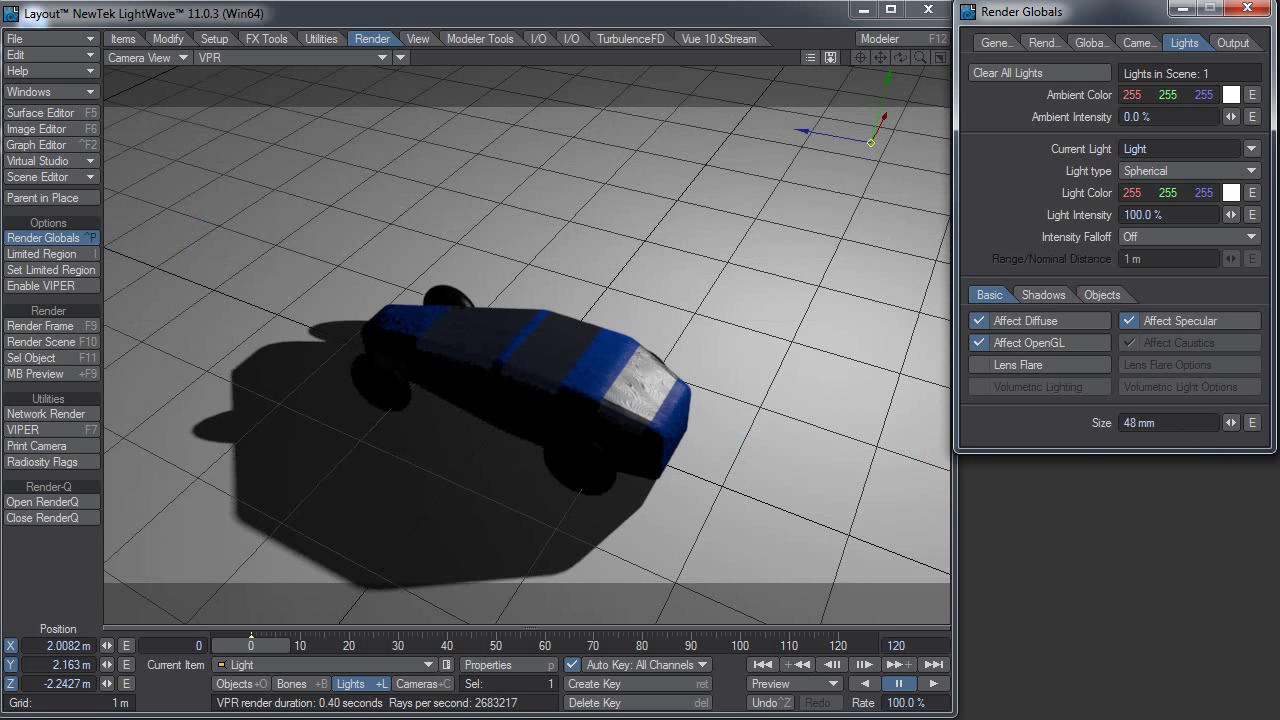
drag(1230, 423, 139, 224)
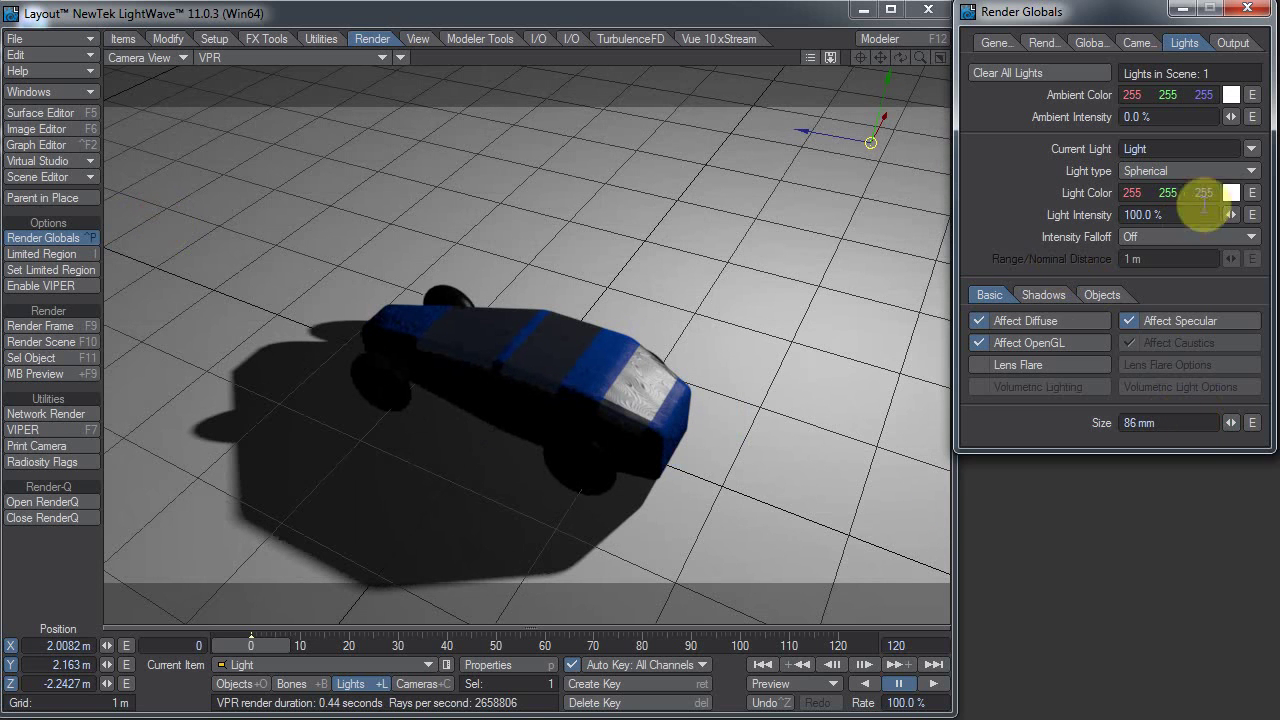
Step: Bring up the Spherical light's shadow settings, showing Ray Trace shadows with colour 010 010 010
click(1050, 292)
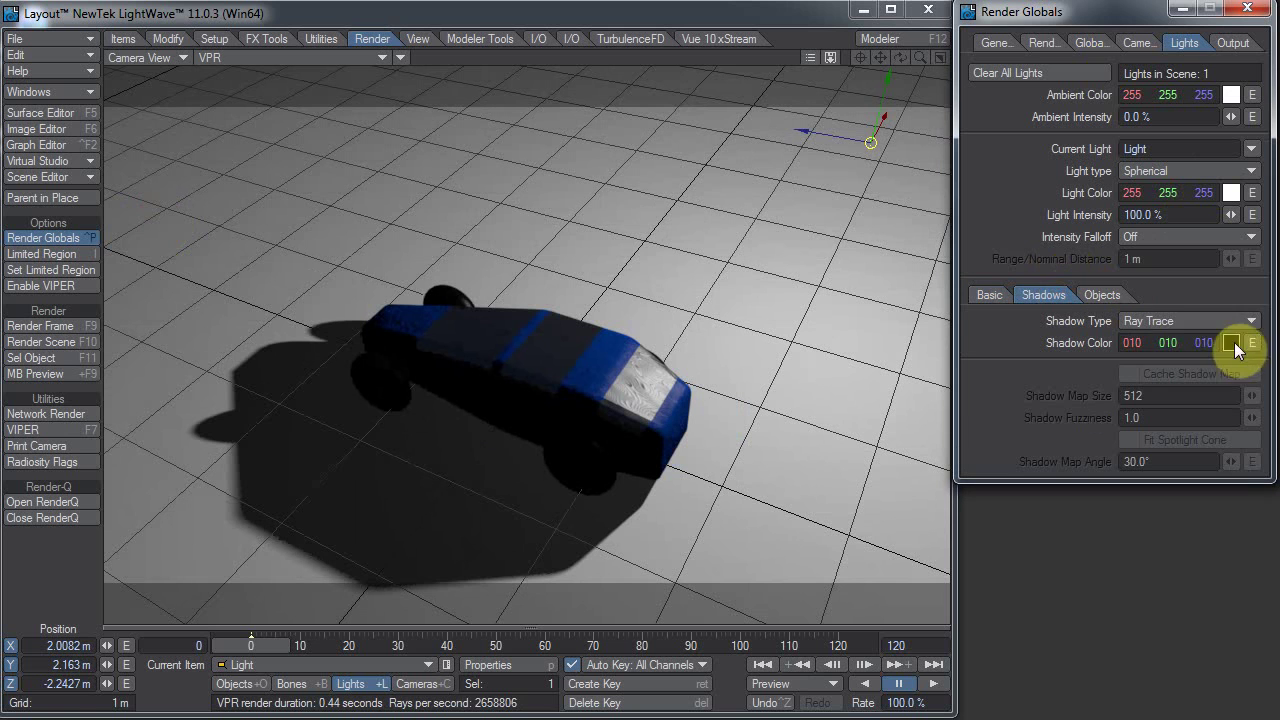